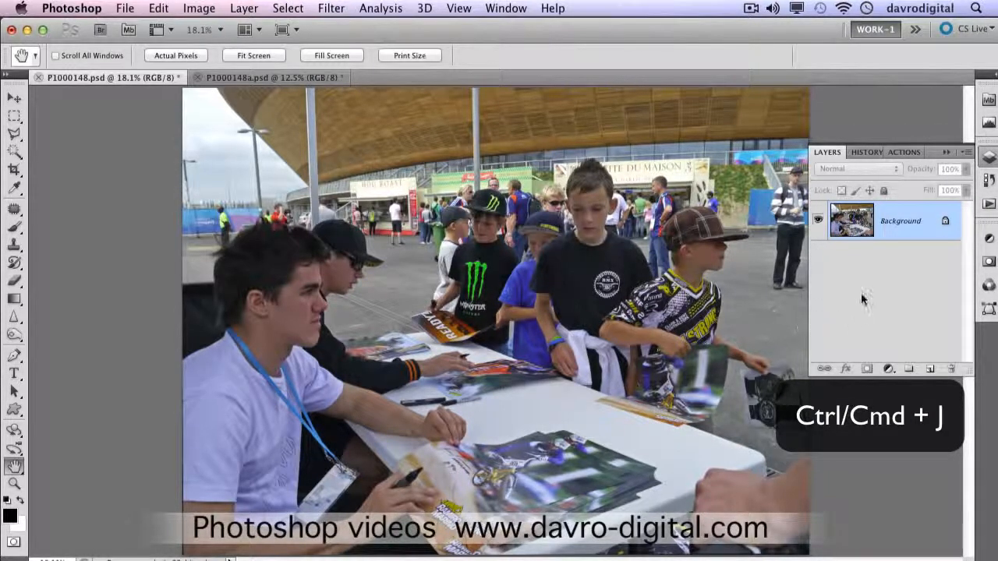
# Step: Duplicate the Background layer and select the whole canvas, with white as the foreground colour
pyautogui.press('super+j')
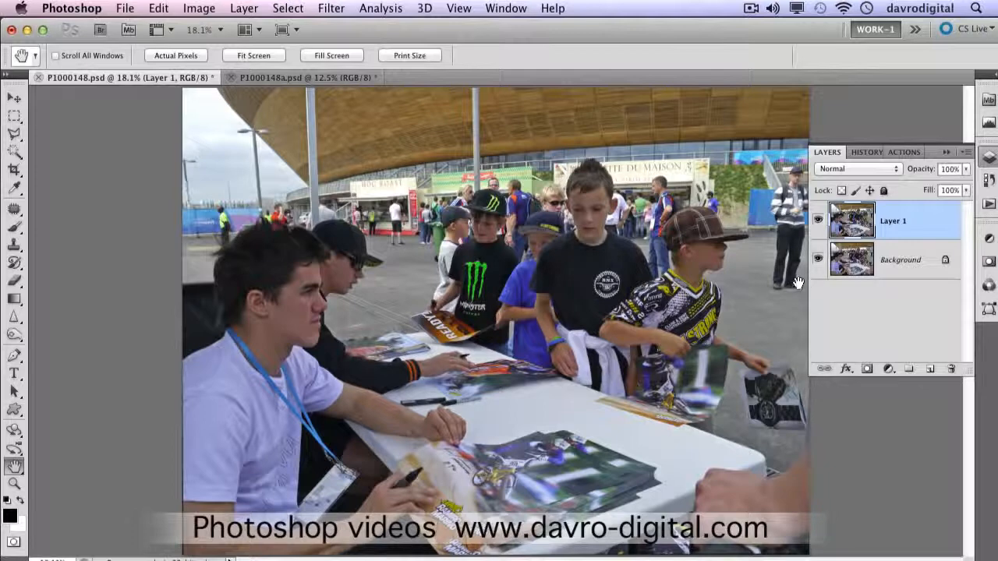
pyautogui.press('super+a')
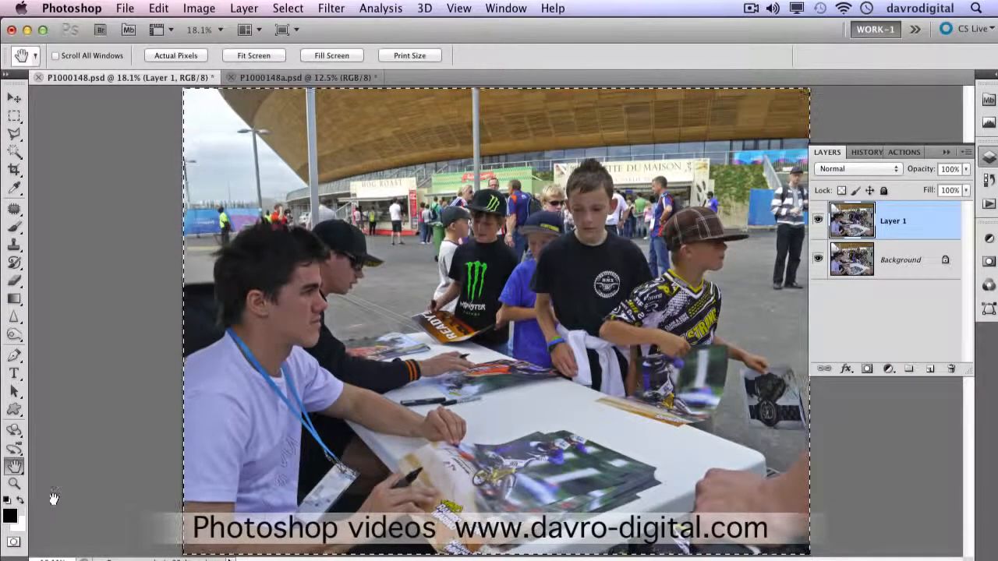
pyautogui.press('x')
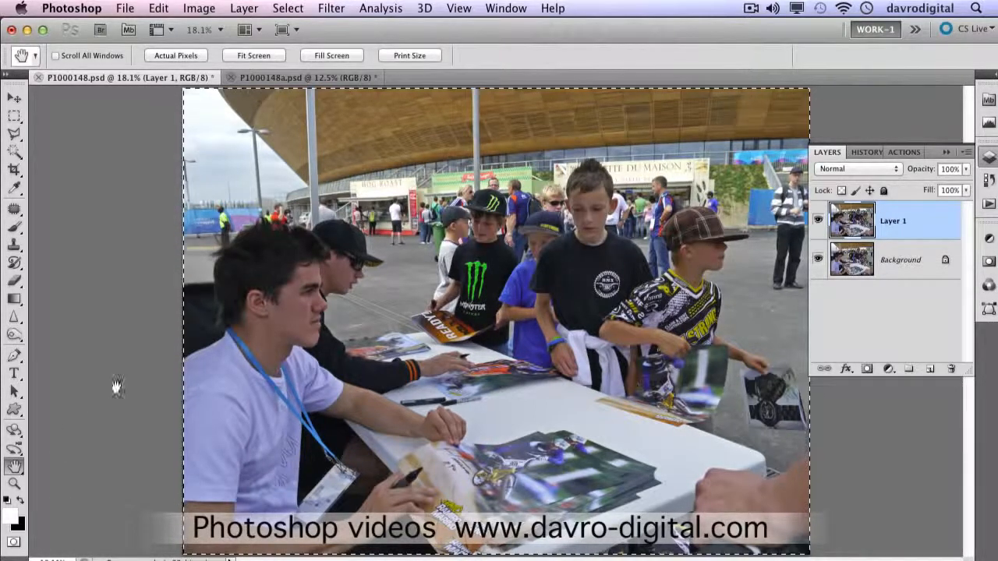
# Step: Stroke the selection on Layer 1 with a 50 px white line placed inside at 100% opacity, and deselect
pyautogui.click(158, 7)
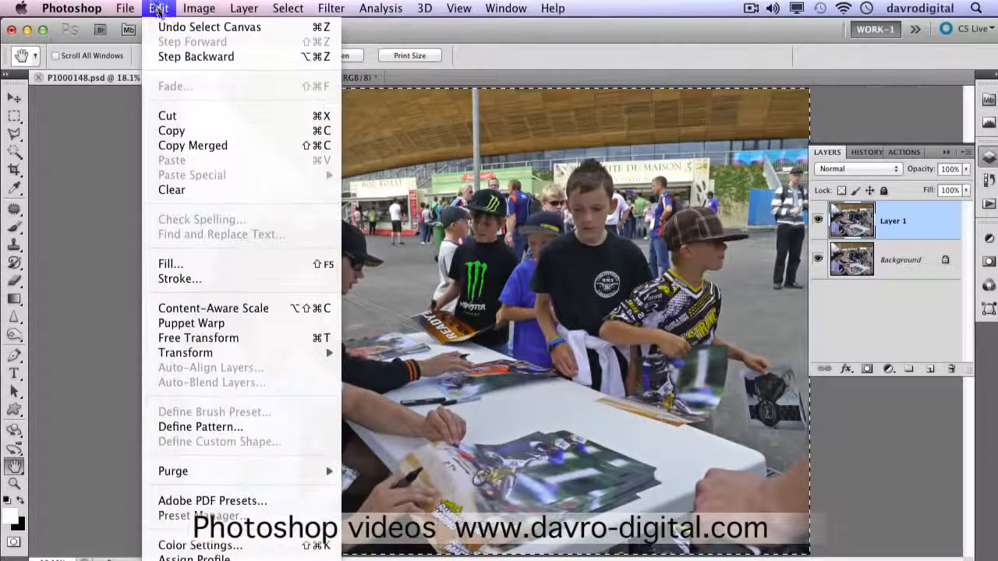
pyautogui.click(179, 279)
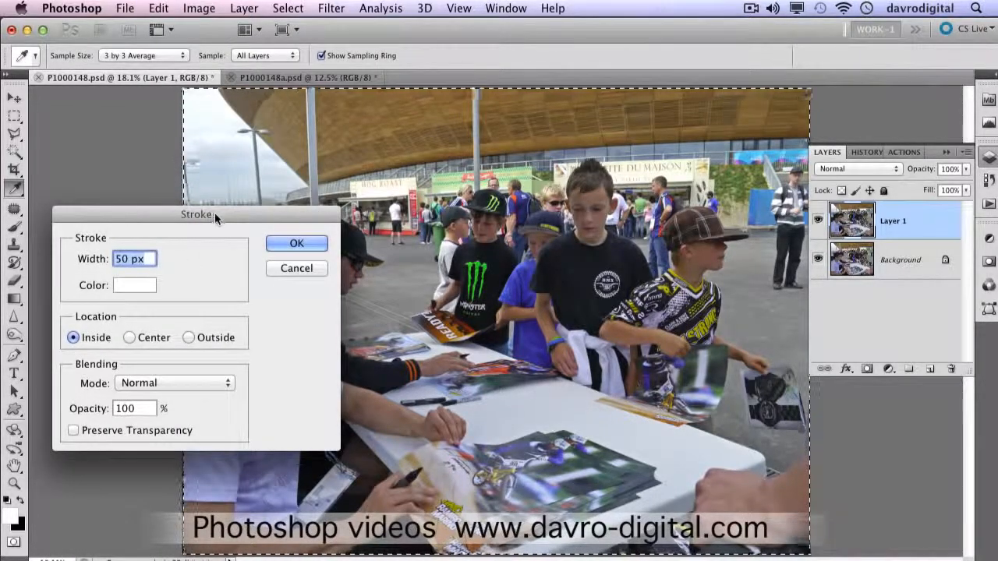
pyautogui.moveTo(215, 213)
pyautogui.mouseDown()
pyautogui.moveTo(407, 210)
pyautogui.moveTo(537, 196)
pyautogui.mouseUp()
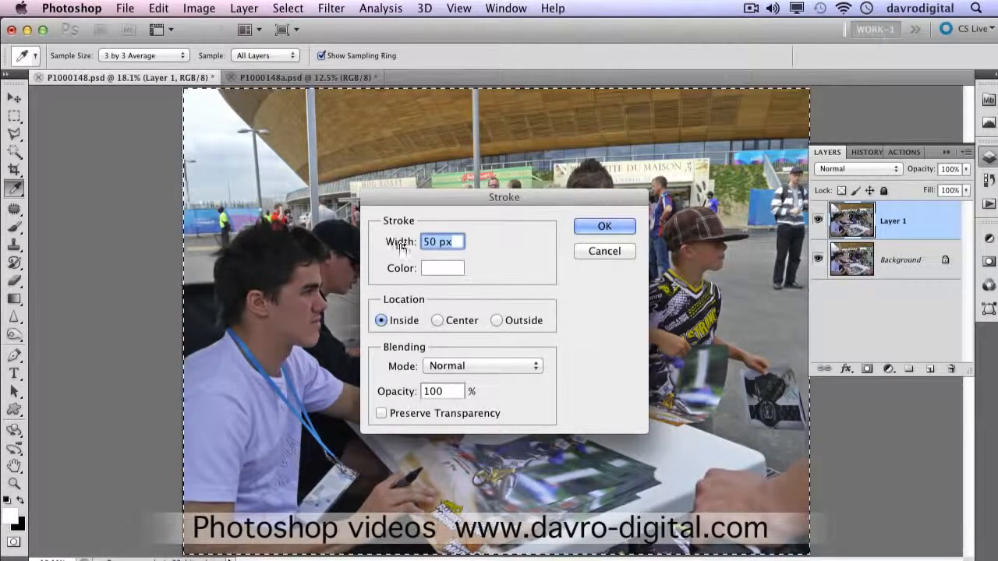
pyautogui.moveTo(404, 246)
pyautogui.mouseDown()
pyautogui.moveTo(390, 242)
pyautogui.moveTo(391, 257)
pyautogui.mouseUp()
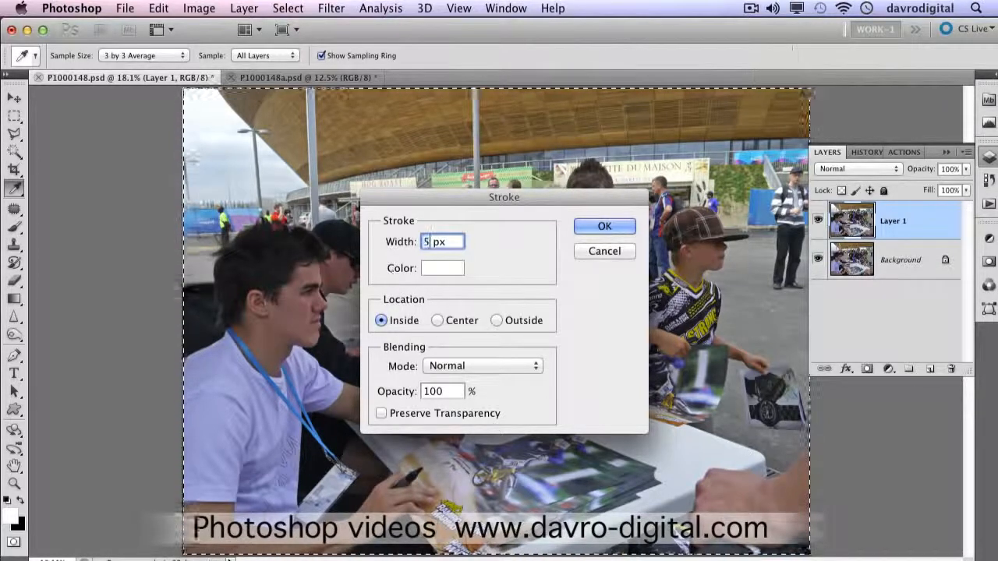
pyautogui.write('50')
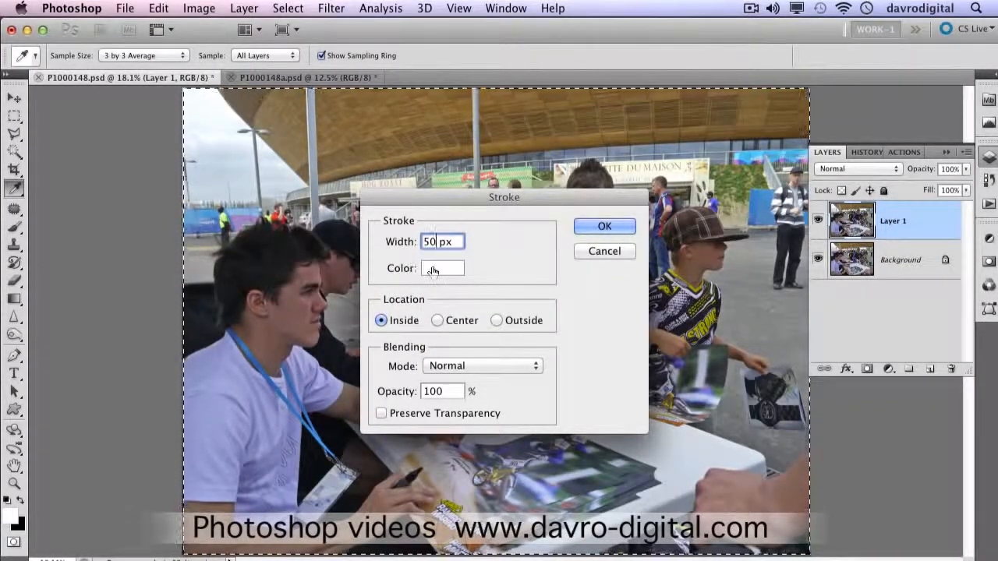
pyautogui.click(604, 227)
pyautogui.press('h')
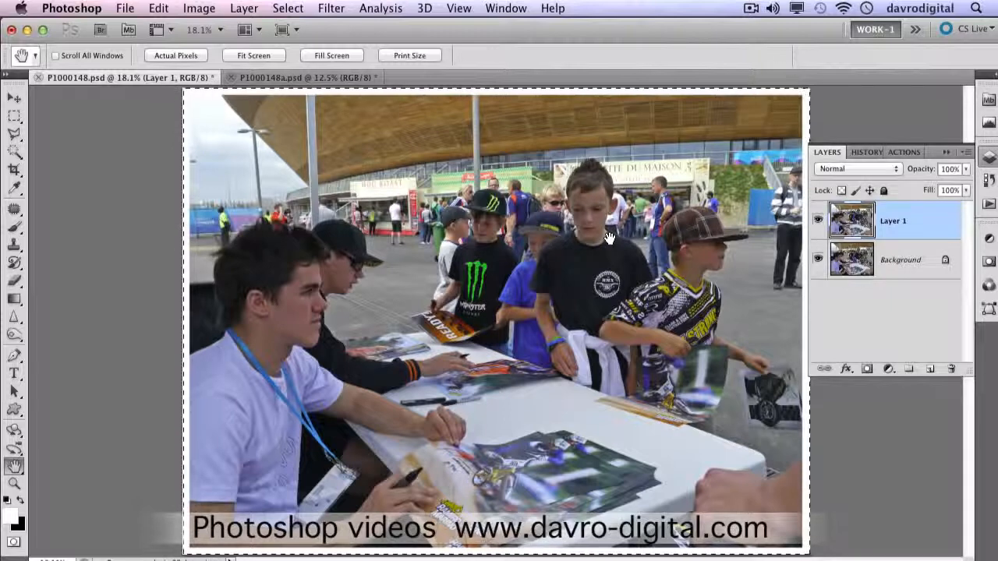
pyautogui.press('super+d')
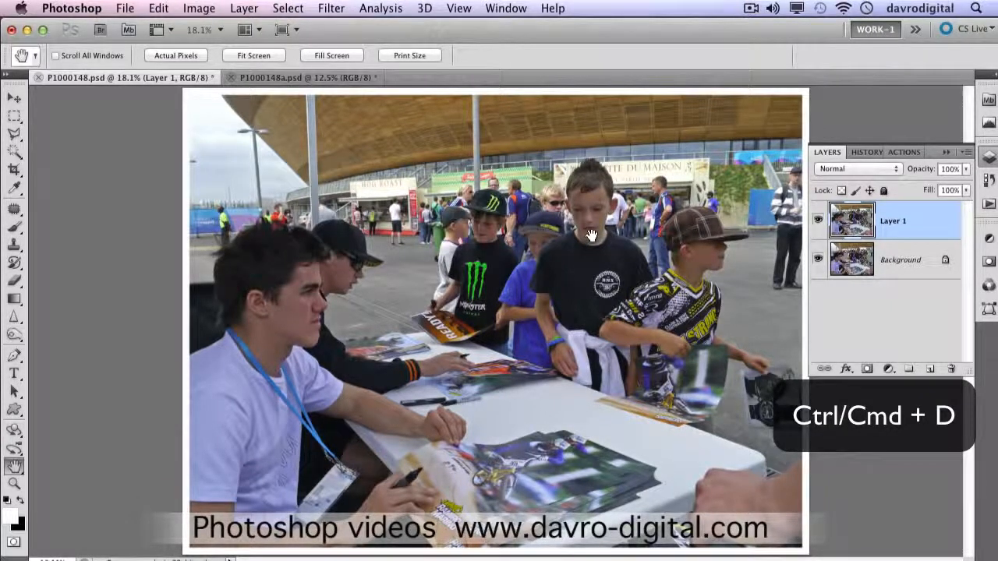
# Step: Enlarge the canvas with the Crop tool, extending it symmetrically beyond the photo on all four sides
pyautogui.press('super+minus')
pyautogui.press('super+minus')
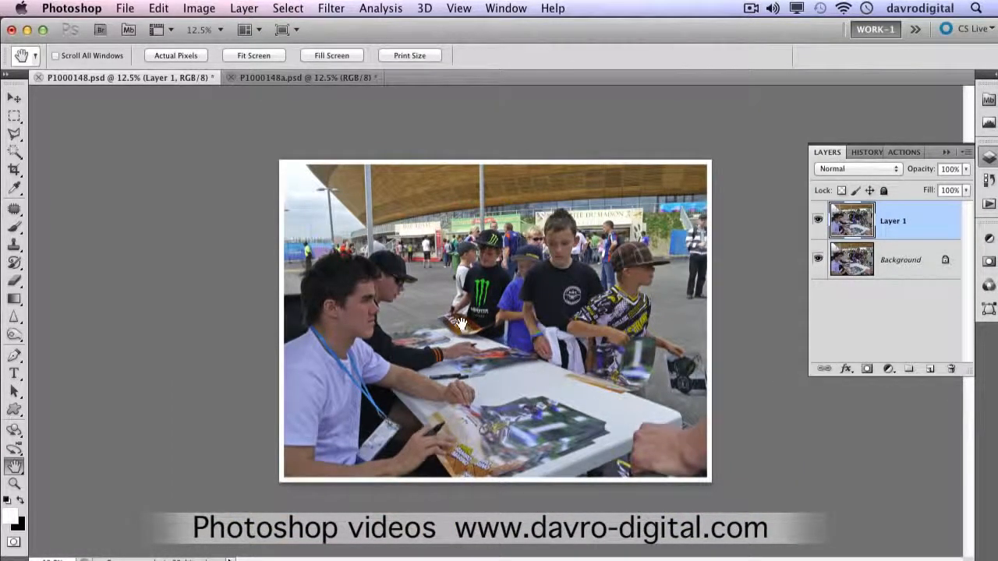
pyautogui.click(14, 170)
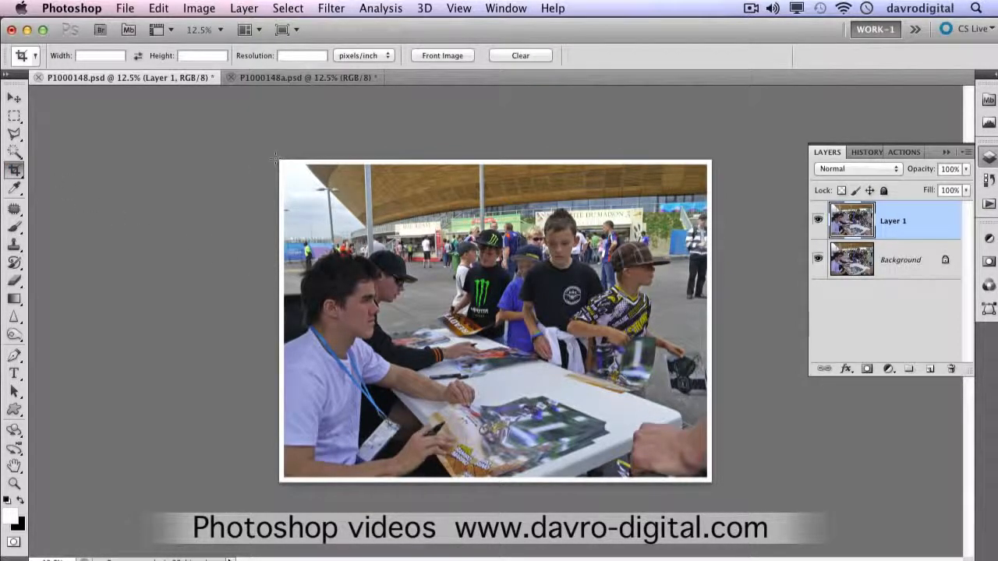
pyautogui.moveTo(275, 158); pyautogui.dragTo(711, 482)
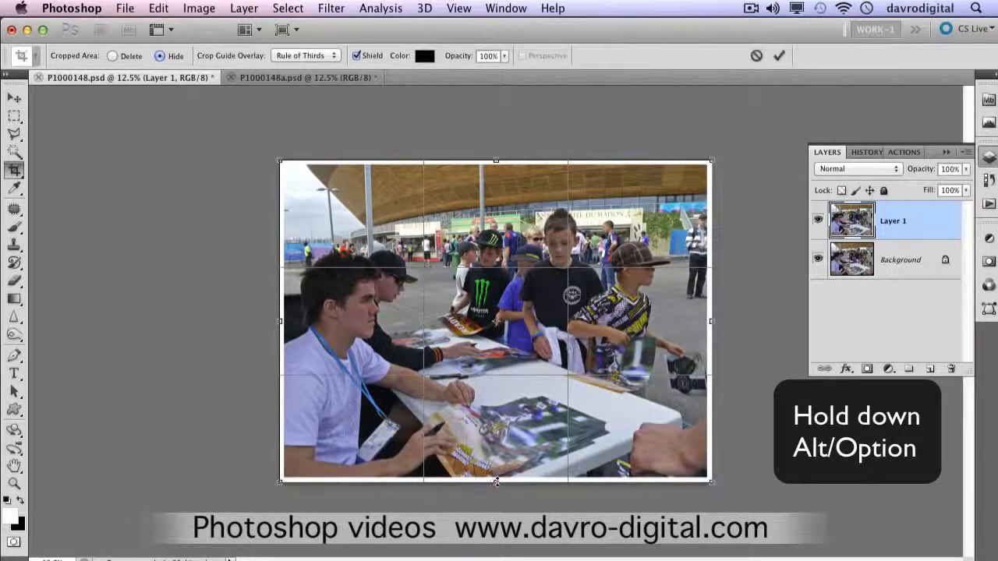
pyautogui.moveTo(497, 484); pyautogui.dragTo(488, 533)
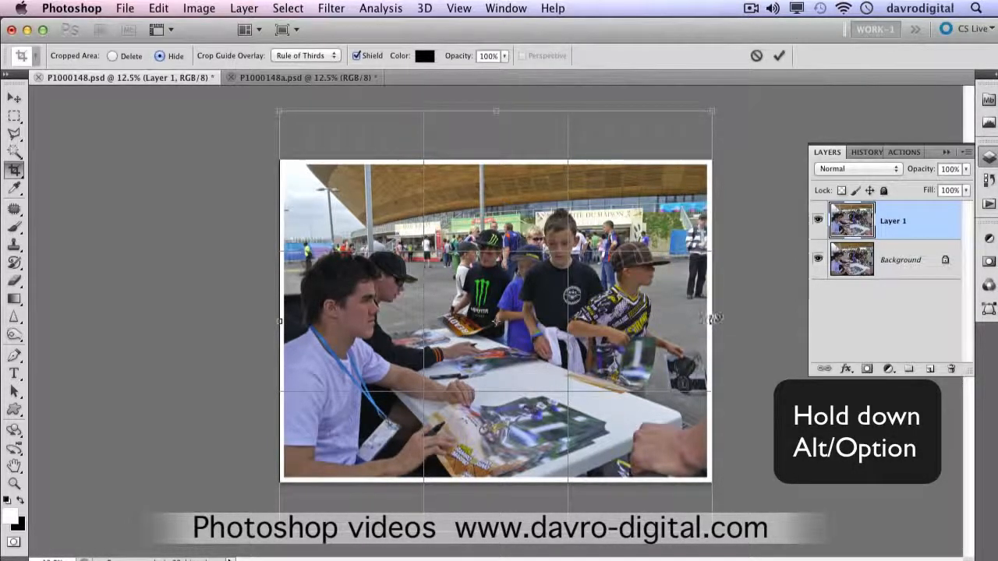
pyautogui.moveTo(714, 320); pyautogui.dragTo(768, 321)
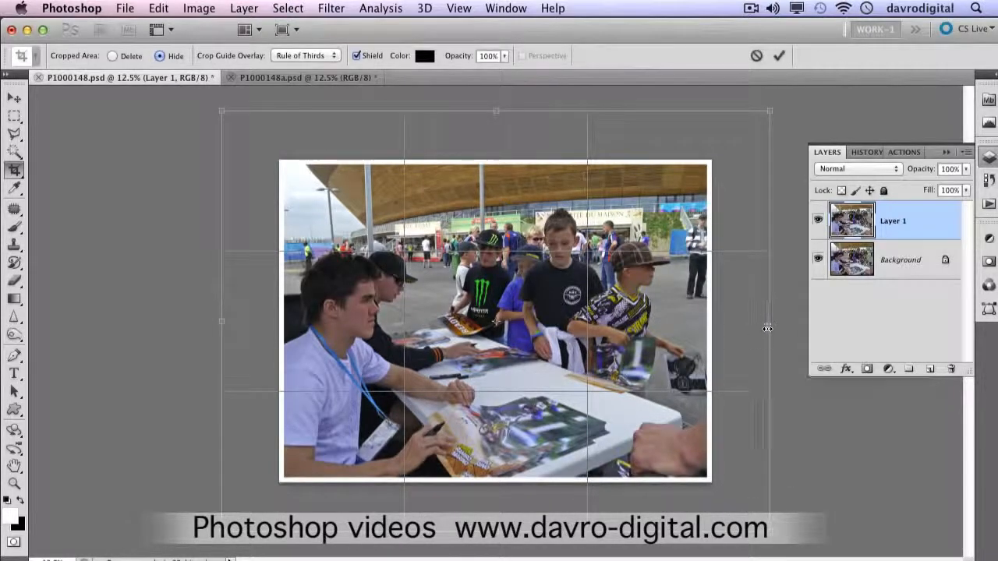
pyautogui.press('Return')
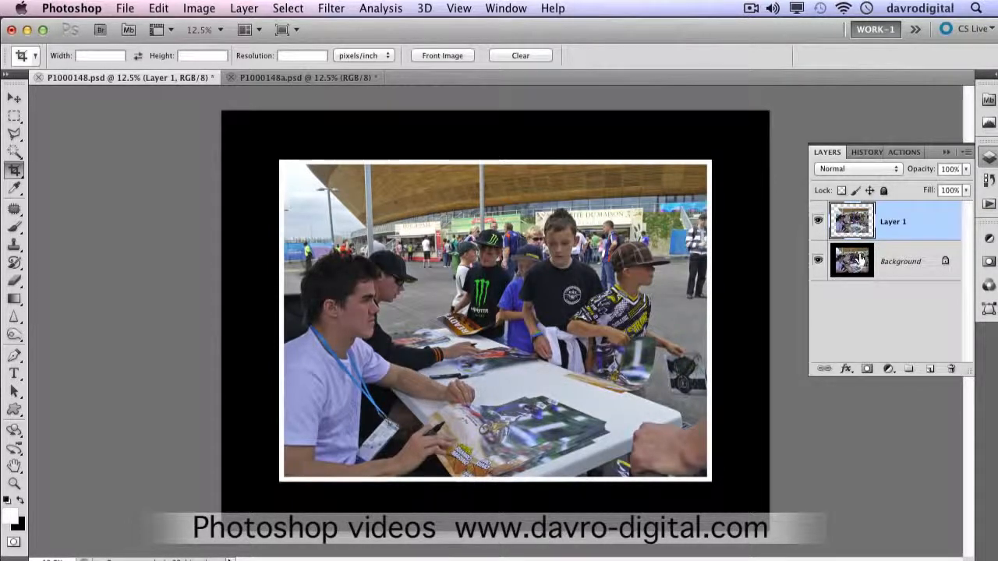
# Step: Hide Layer 1 and fill the Background layer with 50% Gray in Normal mode at 100% opacity
pyautogui.click(818, 223)
pyautogui.click(818, 223)
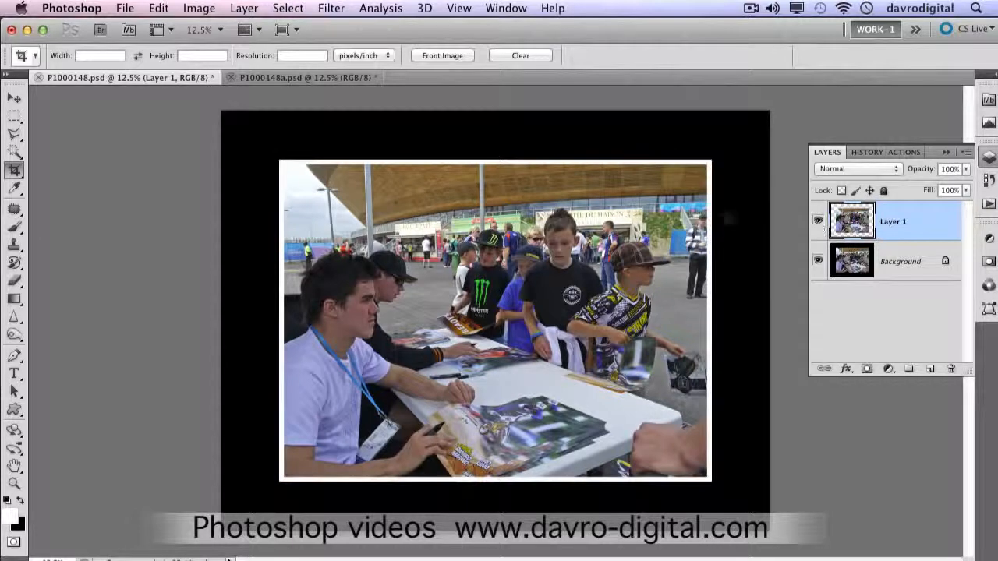
pyautogui.click(818, 222)
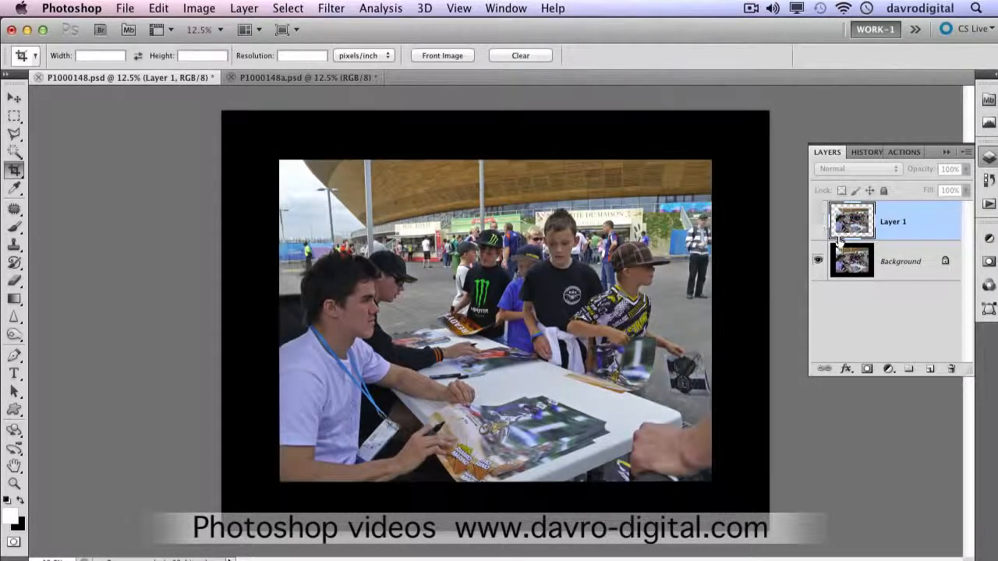
pyautogui.click(893, 263)
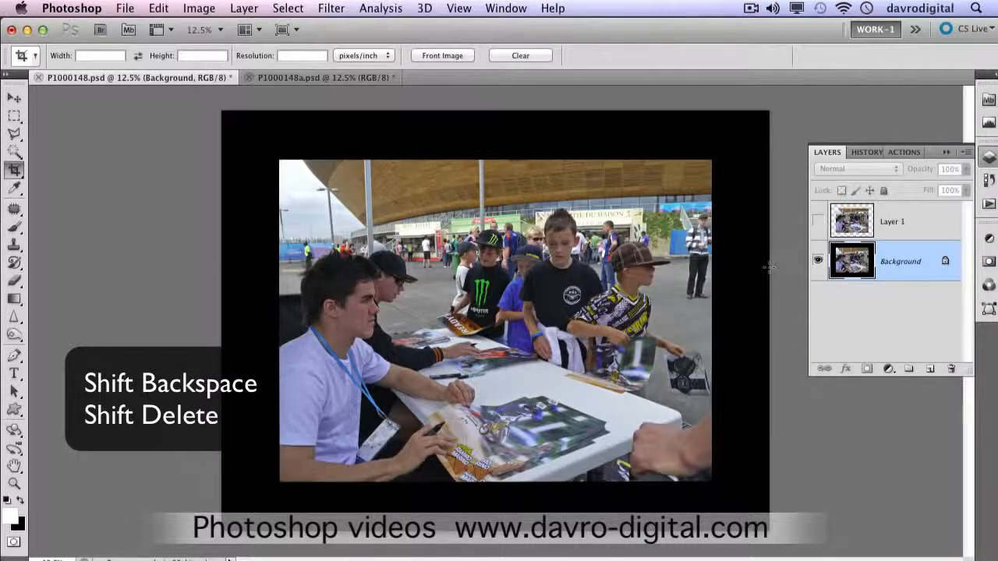
pyautogui.hotkey('shift', 'BackSpace')
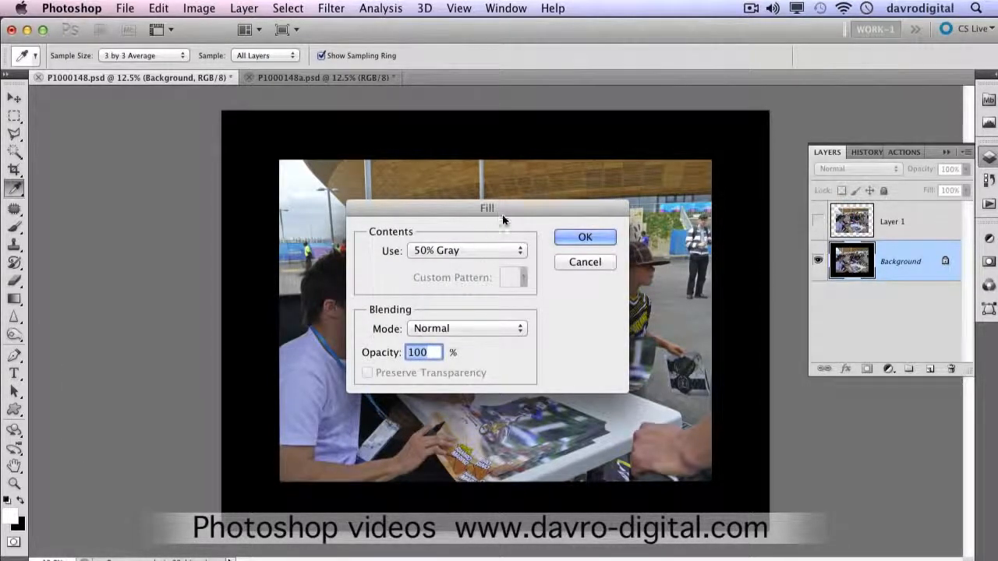
pyautogui.click(483, 251)
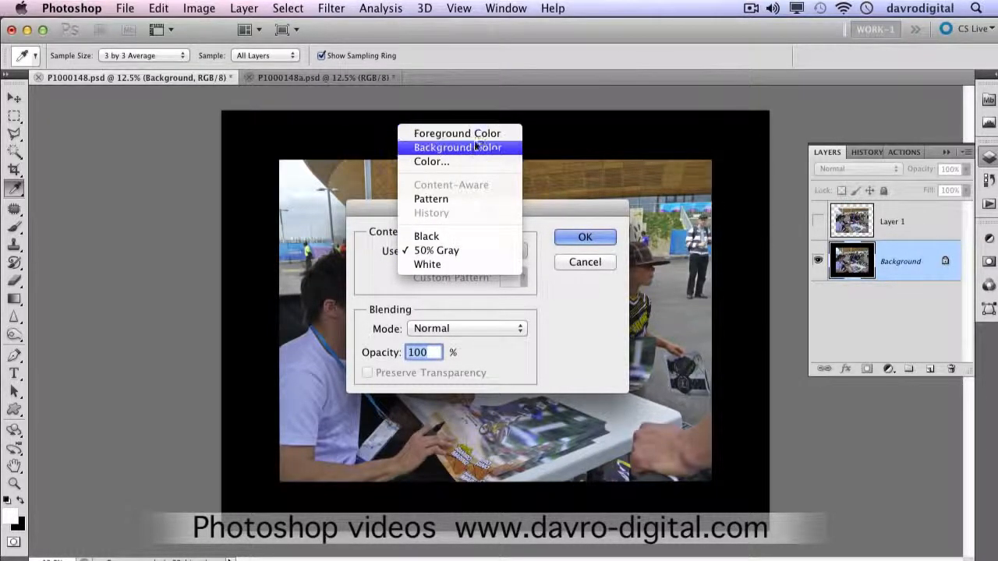
pyautogui.click(458, 251)
pyautogui.click(585, 237)
pyautogui.press('c')
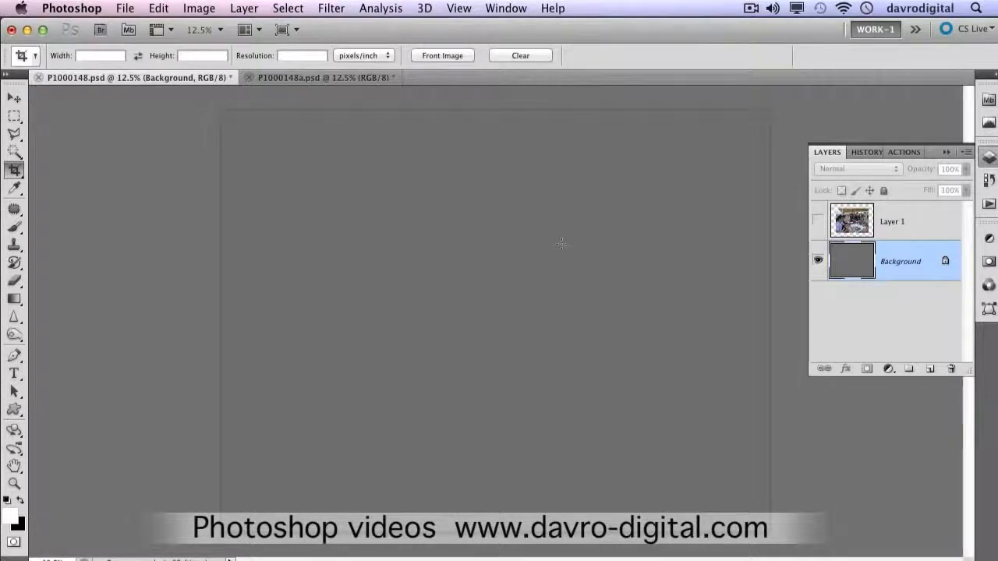
# Step: Make Layer 1 visible again and duplicate it
pyautogui.click(819, 226)
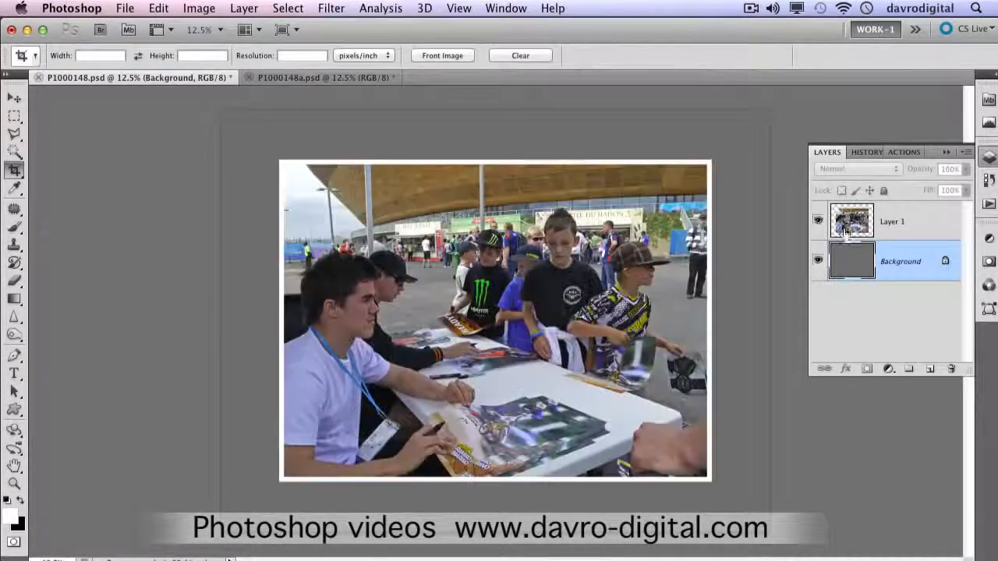
pyautogui.click(903, 228)
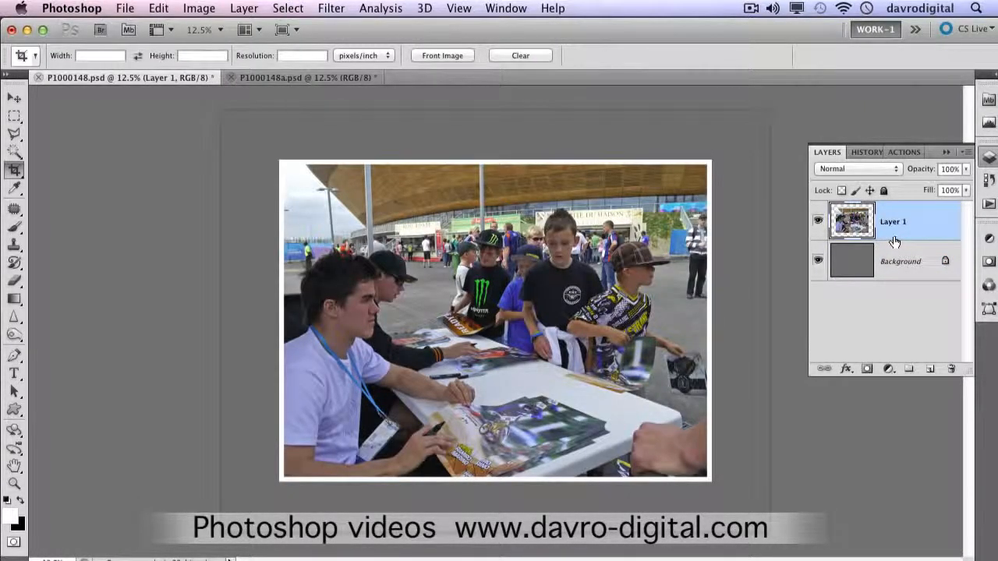
pyautogui.press('super+j')
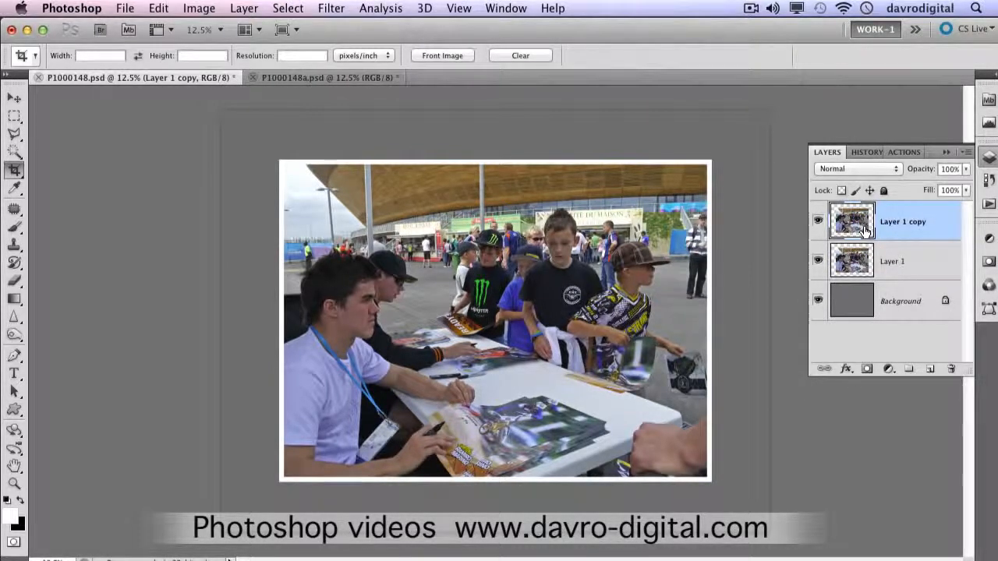
# Step: Rename Layer 1, the lower of the two photo layers, as "shadow"
pyautogui.click(858, 262)
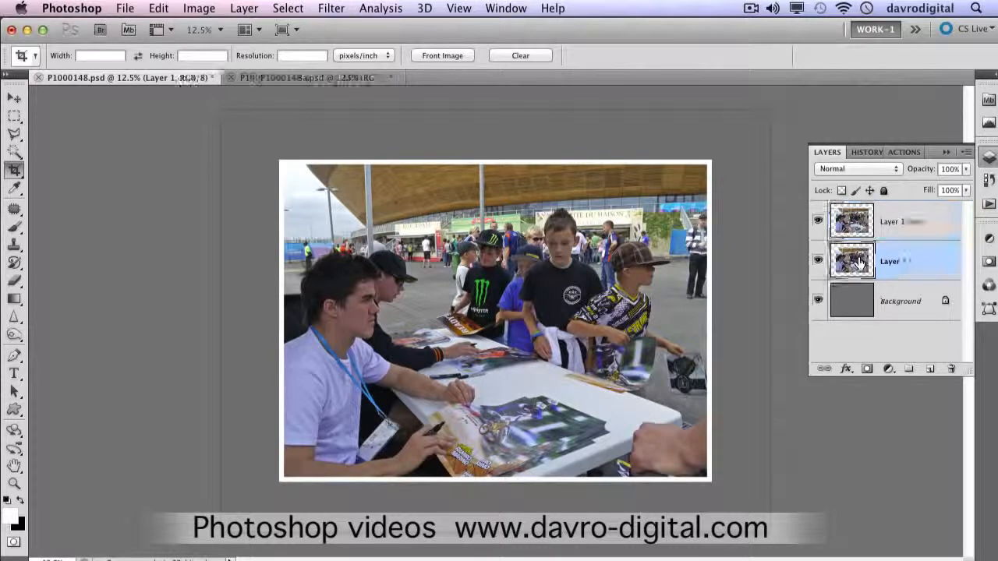
pyautogui.doubleClick(895, 262)
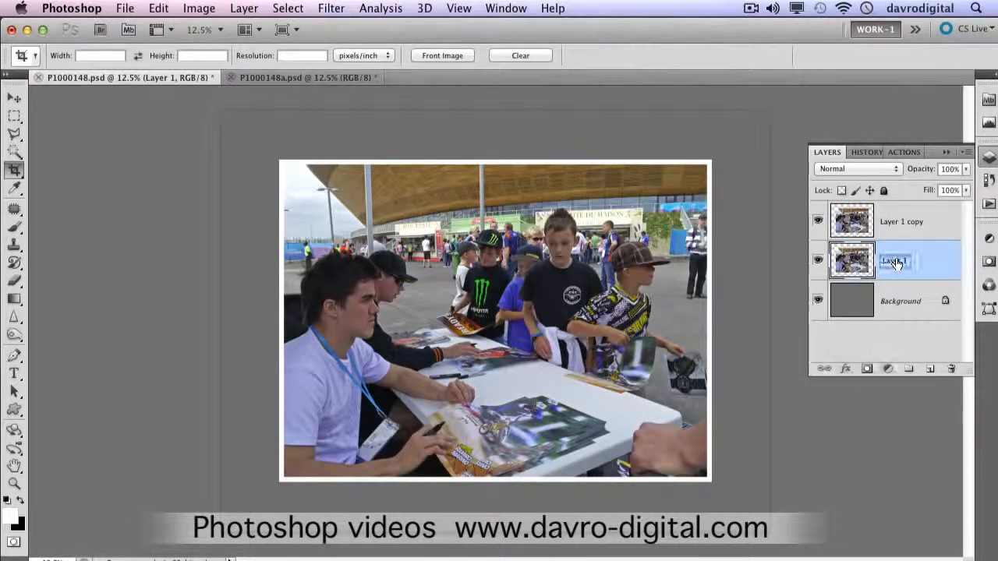
pyautogui.write('l')
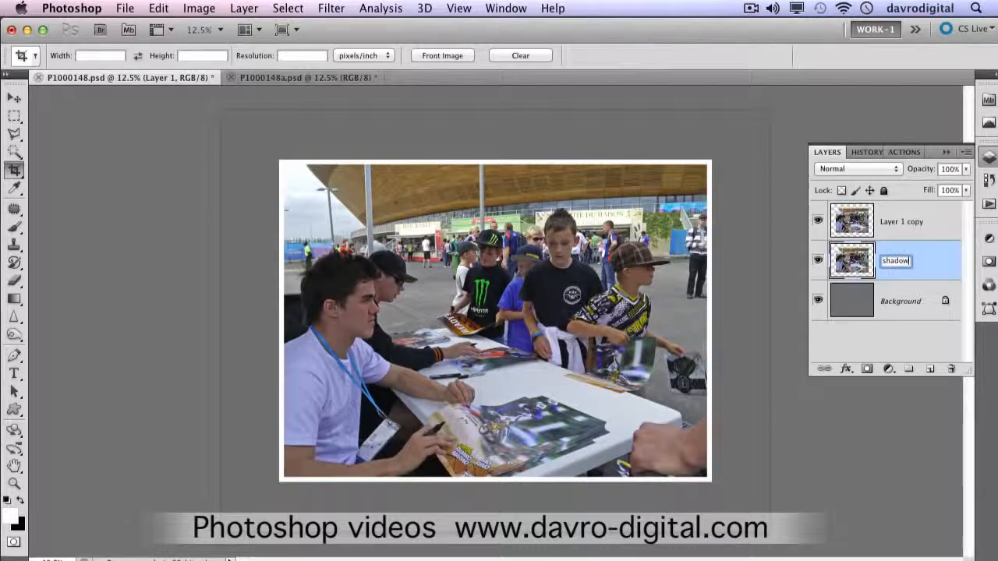
pyautogui.press('Return')
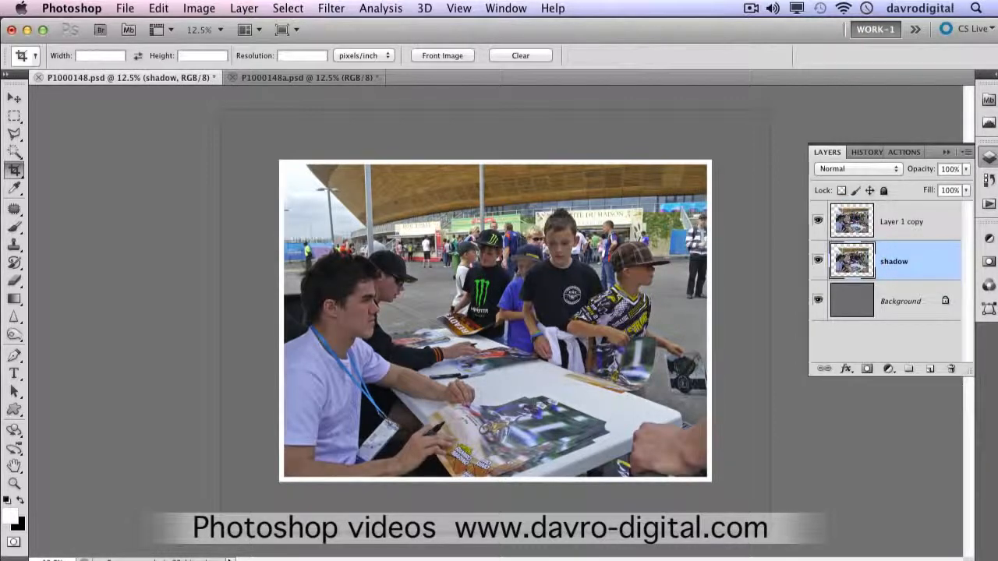
# Step: Hide Layer 1 copy and fill the outline of the shadow layer's contents with the black background colour
pyautogui.click(818, 222)
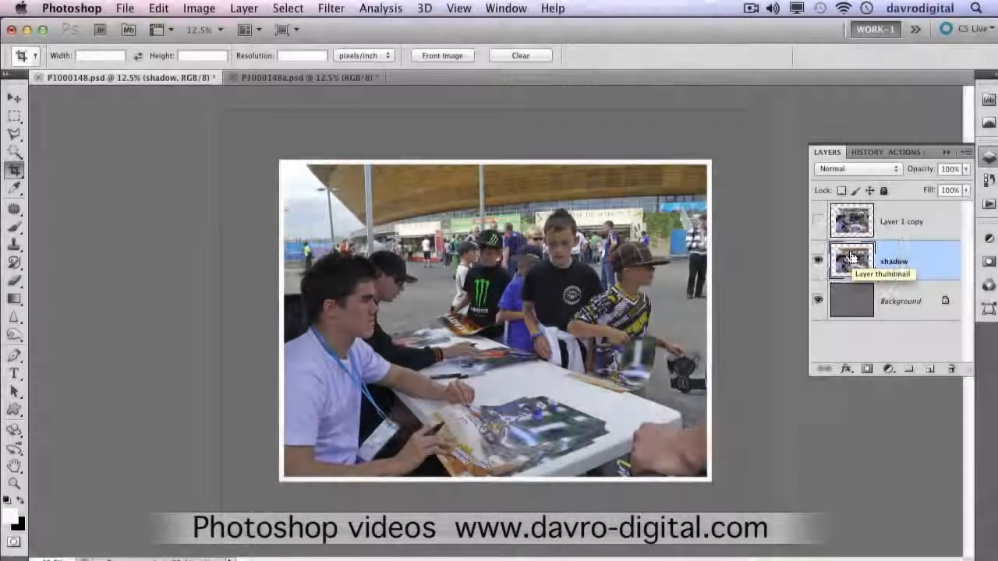
pyautogui.keyDown('super'); pyautogui.click(851, 258); pyautogui.keyUp('super')
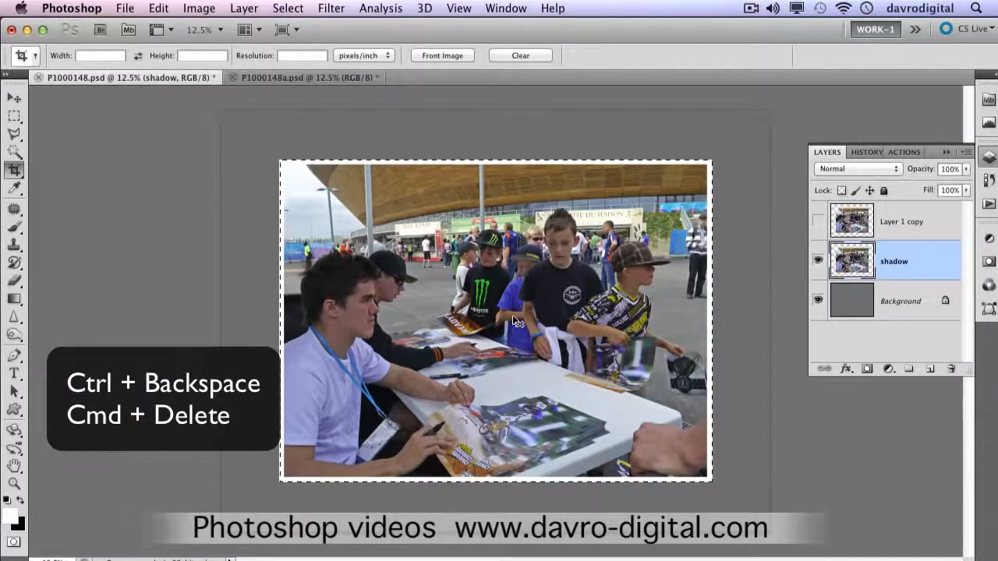
pyautogui.press('super+BackSpace')
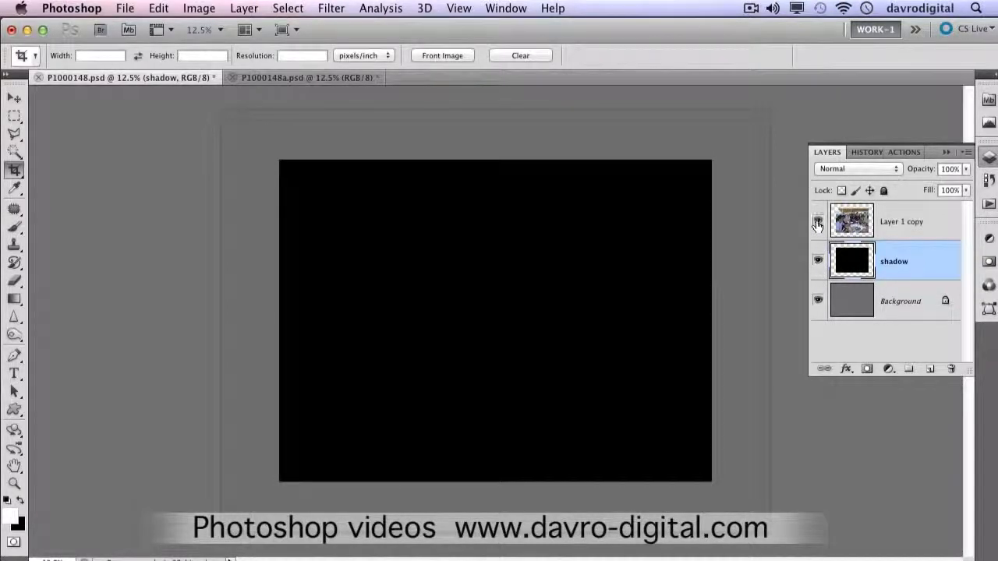
# Step: Show Layer 1 copy again and rotate it 90° clockwise
pyautogui.click(817, 225)
pyautogui.click(887, 226)
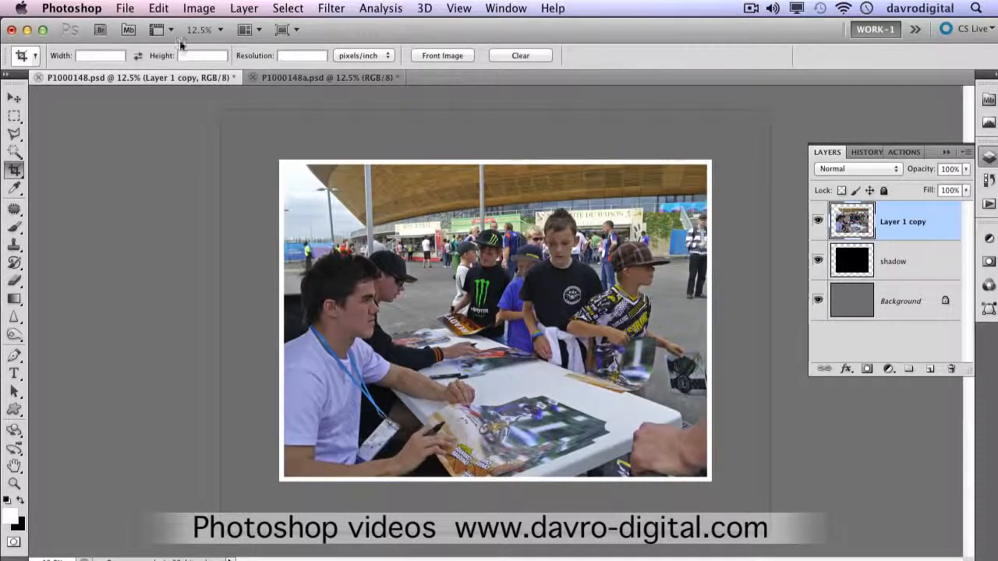
pyautogui.click(159, 10)
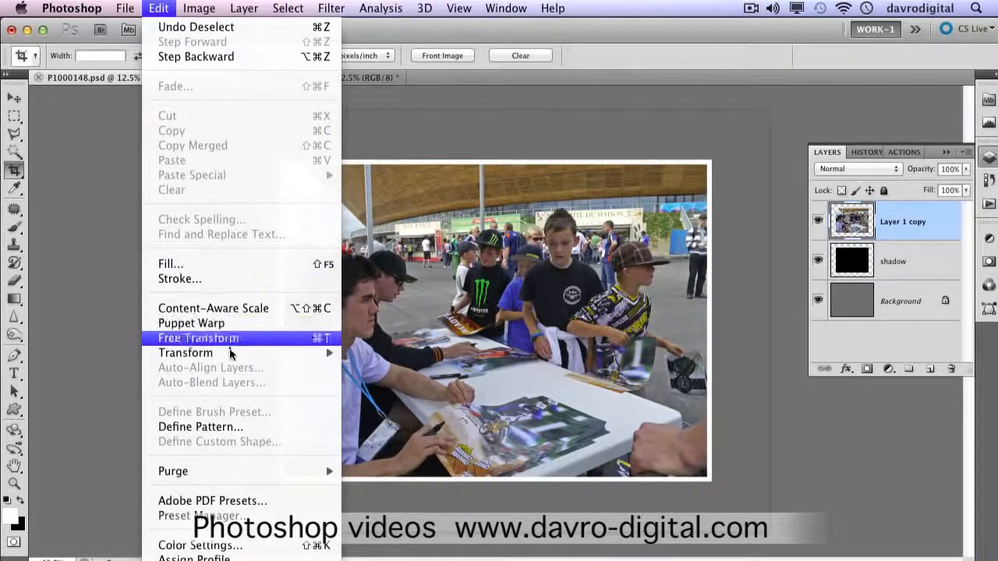
pyautogui.moveTo(231, 352)
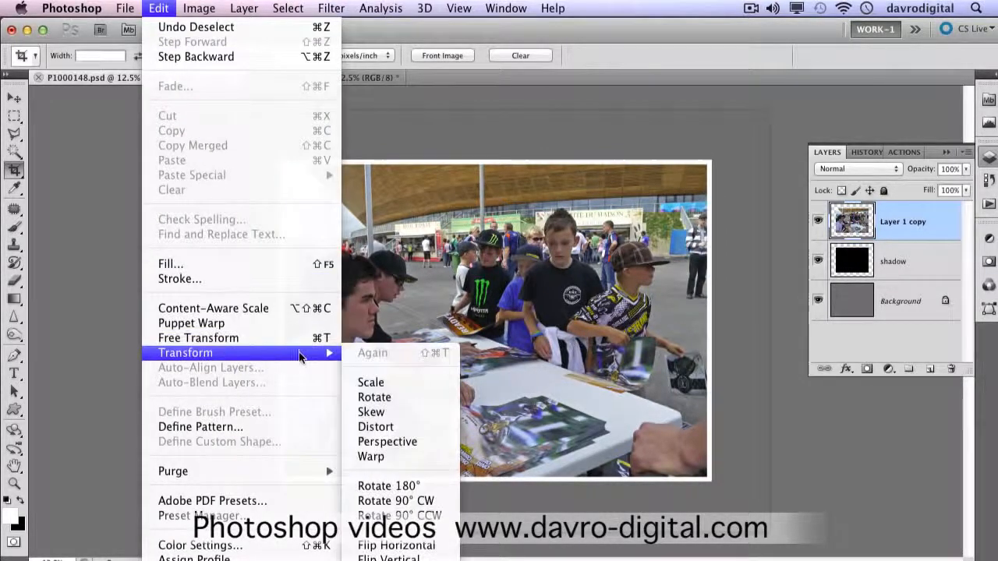
pyautogui.click(420, 503)
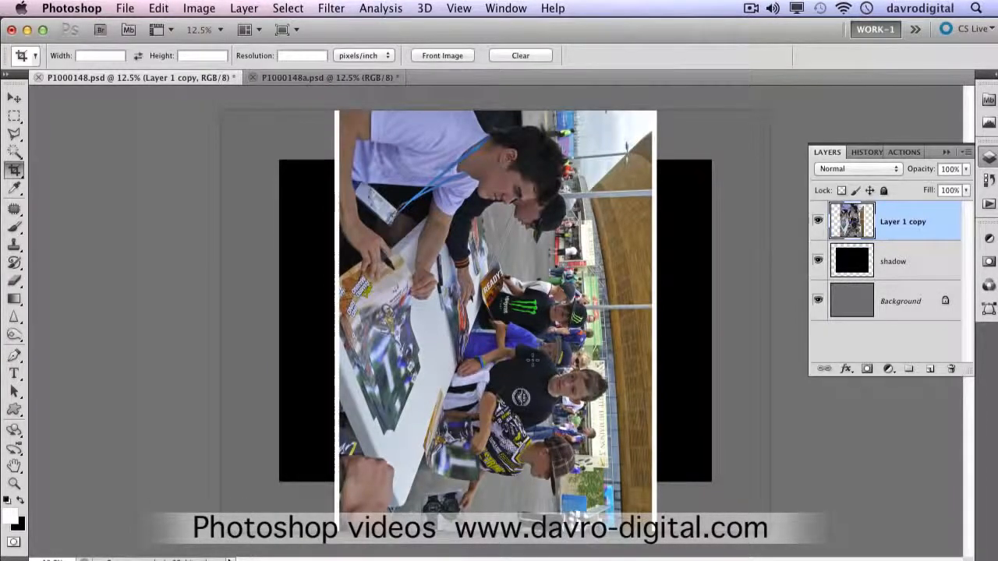
# Step: Apply the Shear filter to Layer 1 copy with Wrap Around, bowing the middle of the curve slightly to the left
pyautogui.click(331, 8)
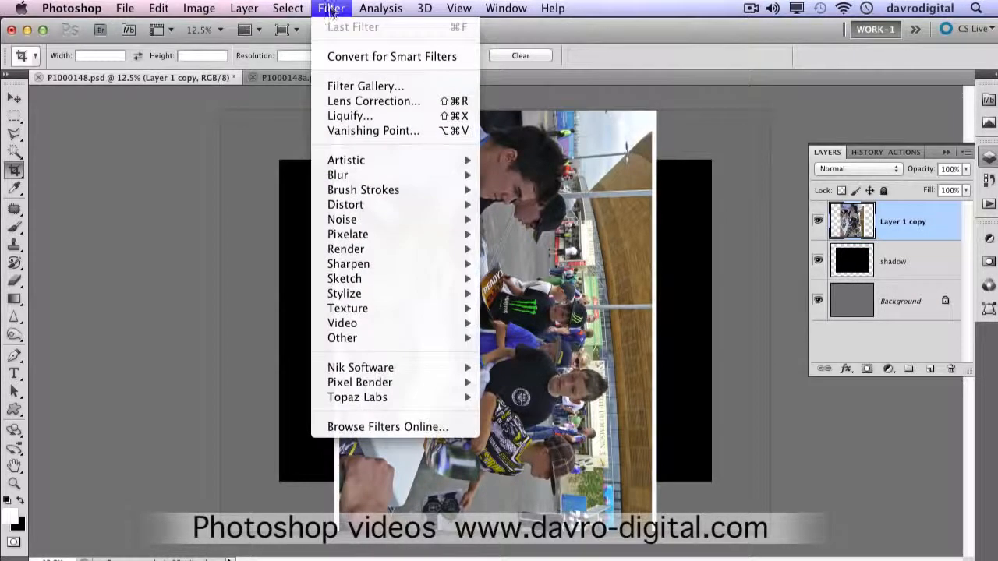
pyautogui.moveTo(343, 206)
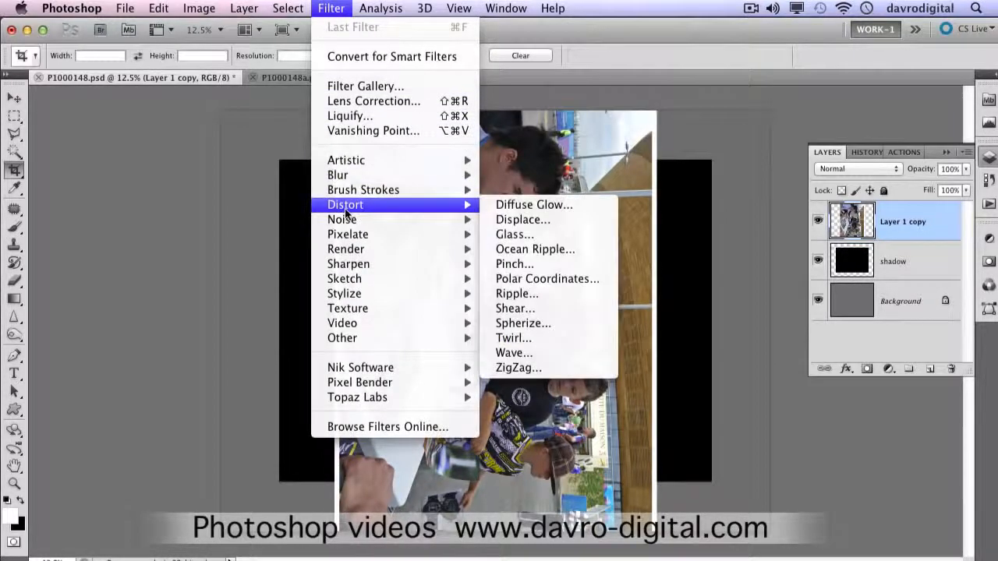
pyautogui.click(515, 309)
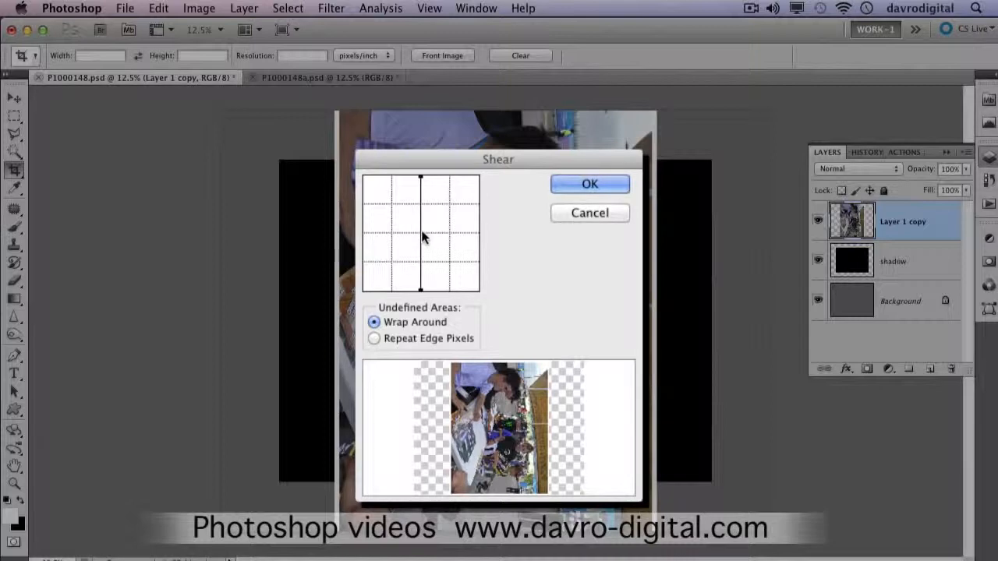
pyautogui.moveTo(422, 232)
pyautogui.mouseDown()
pyautogui.moveTo(403, 236)
pyautogui.moveTo(402, 226)
pyautogui.moveTo(416, 232)
pyautogui.mouseUp()
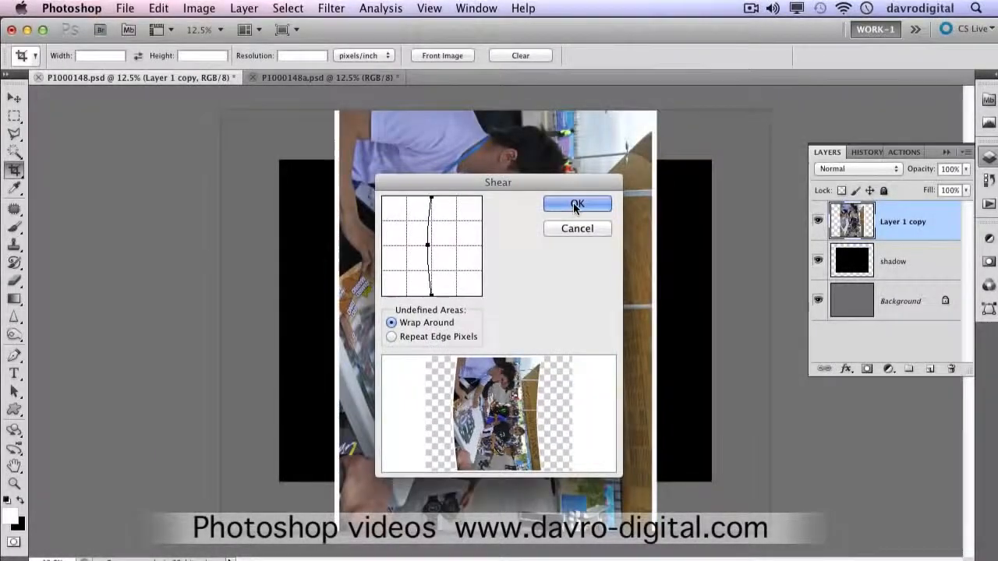
pyautogui.click(578, 204)
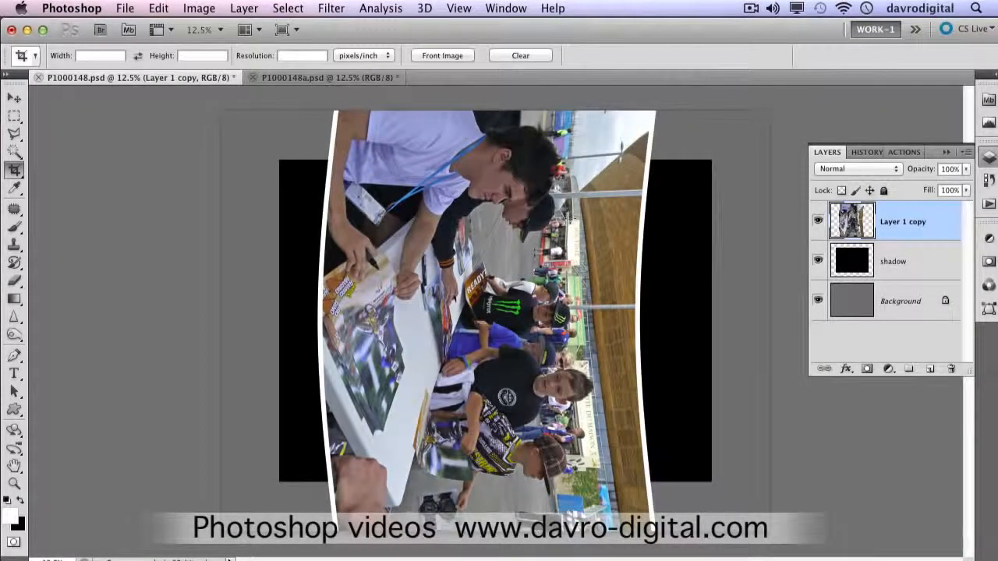
# Step: Rotate the sheared Layer 1 copy 90° counterclockwise so the photo is upright
pyautogui.click(158, 8)
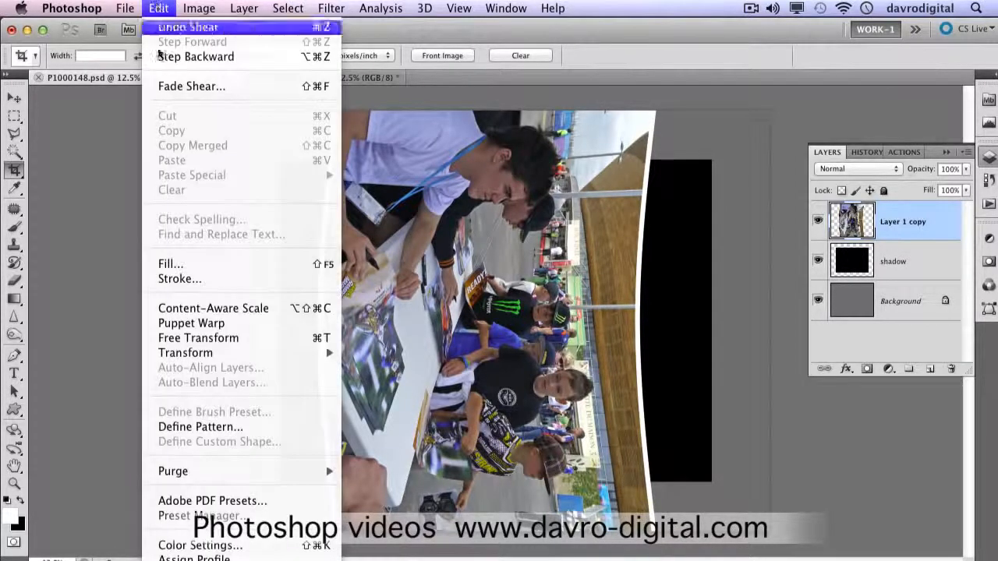
pyautogui.moveTo(251, 355)
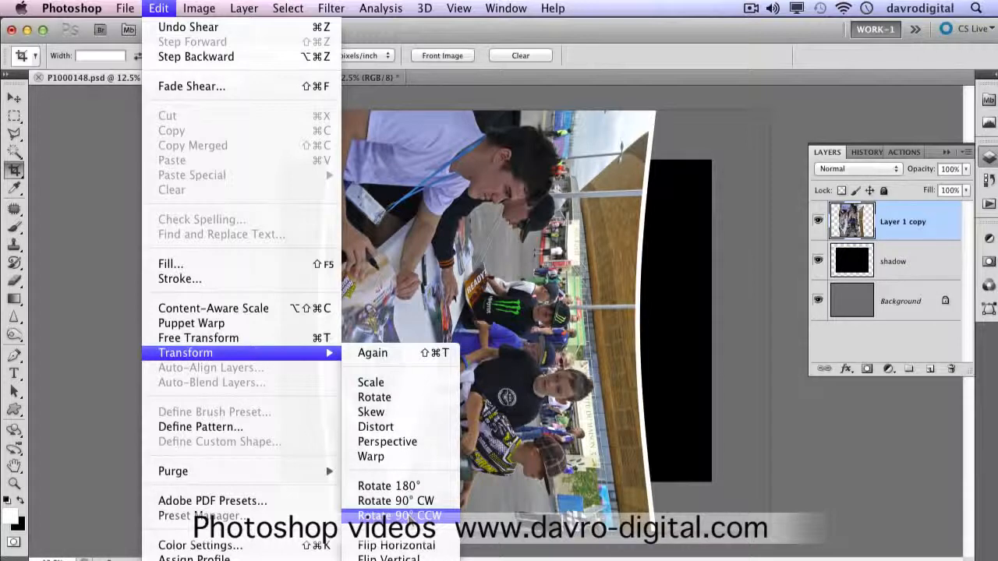
pyautogui.click(415, 515)
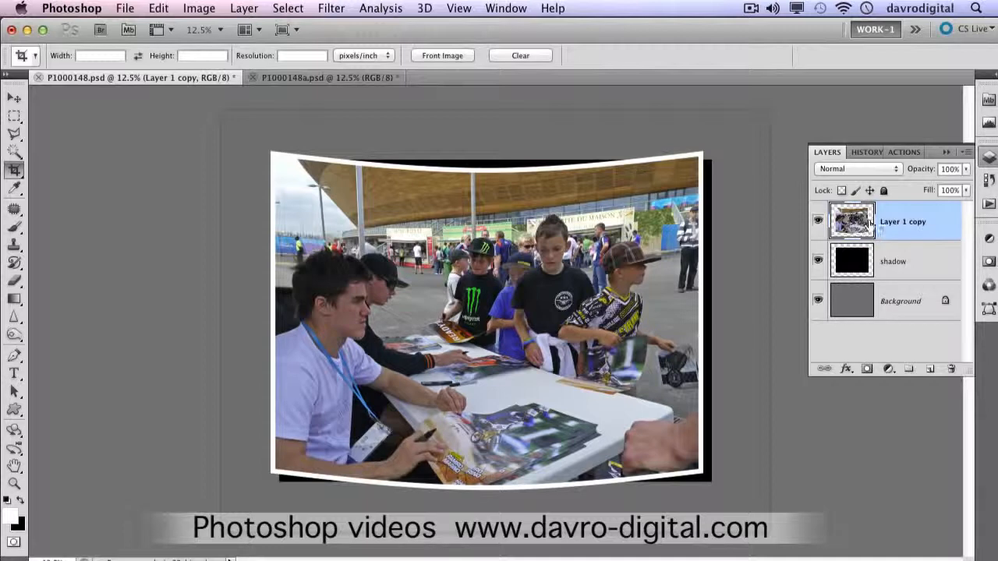
# Step: Rename Layer 1 copy as "photo"
pyautogui.doubleClick(905, 222)
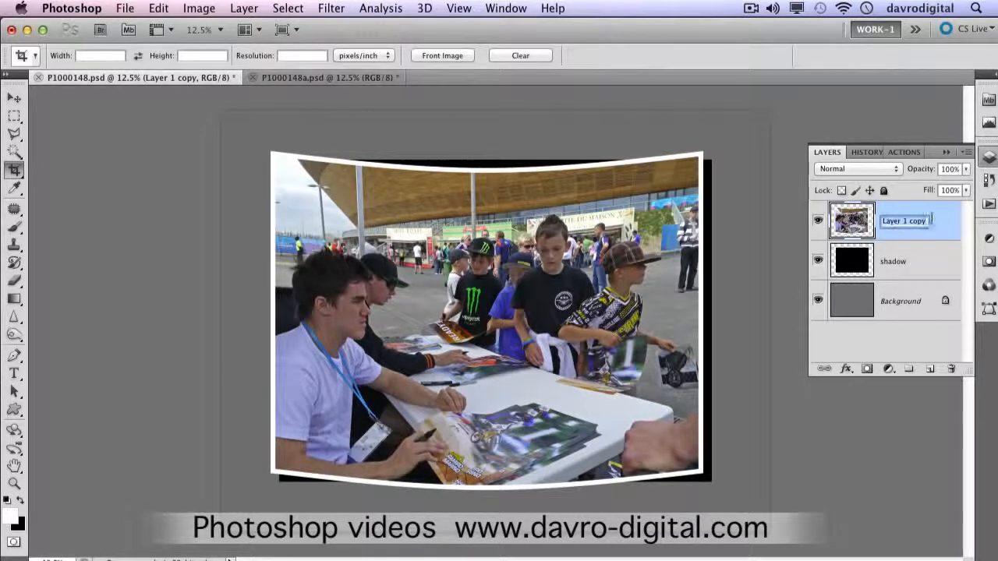
pyautogui.write('ph')
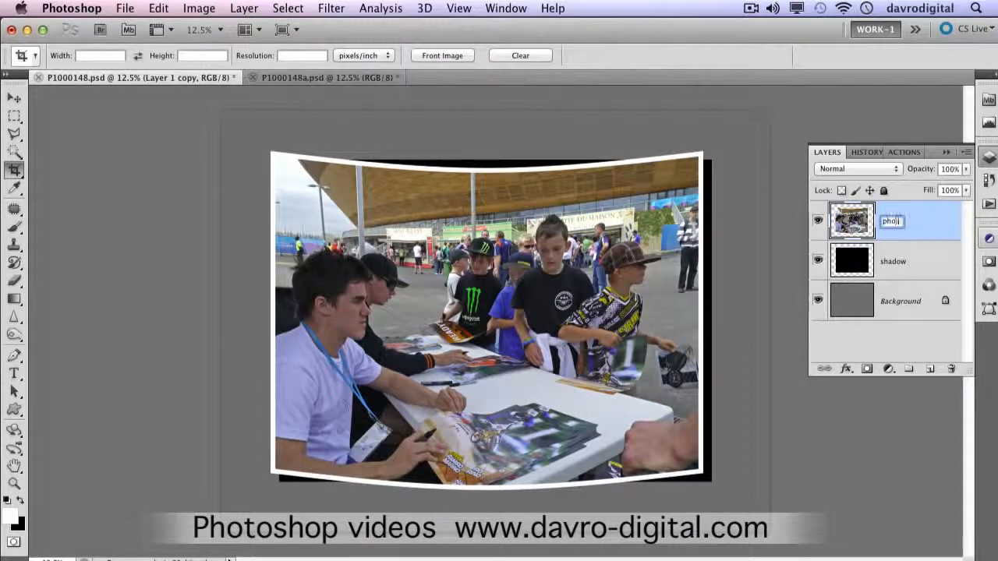
pyautogui.write('oto')
pyautogui.press('Return')
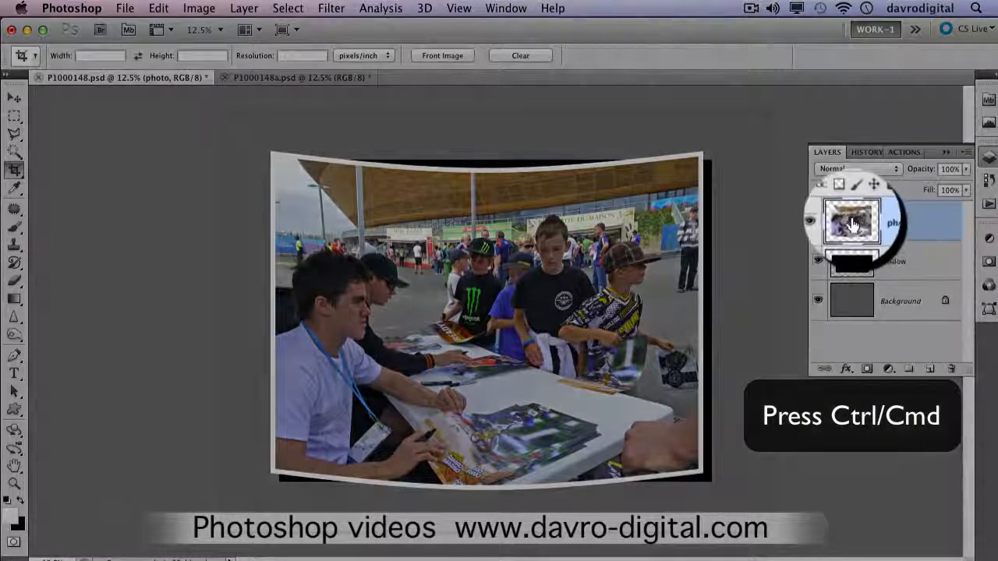
# Step: Load the outline of the photo layer's contents as a selection and add a new empty layer above it
pyautogui.keyDown('super'); pyautogui.click(853, 226); pyautogui.keyUp('super')
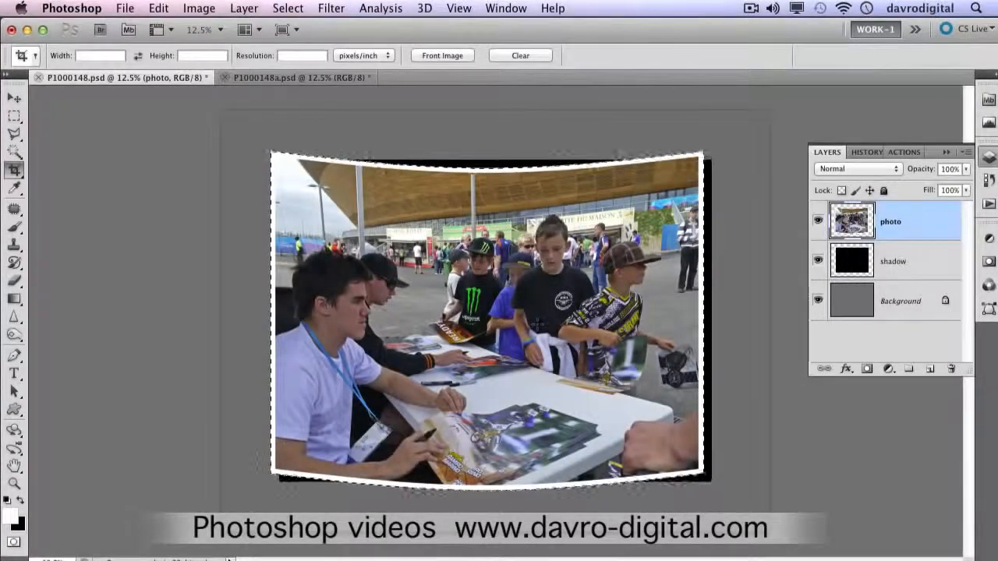
pyautogui.click(929, 369)
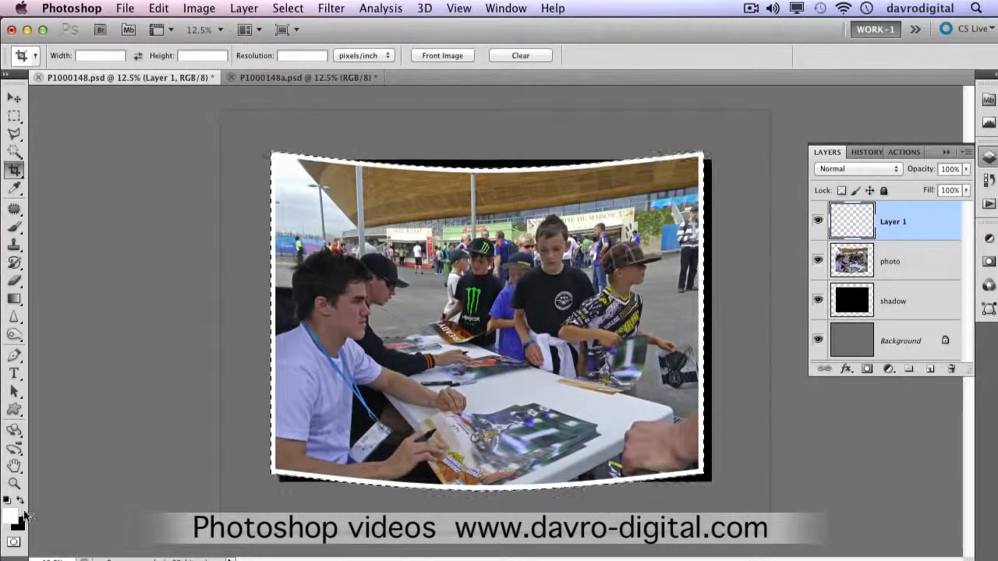
# Step: Draw a vertical white highlight just left of the photo's centre with a reflected Foreground to Transparent gradient on Layer 1, and deselect
pyautogui.click(14, 299)
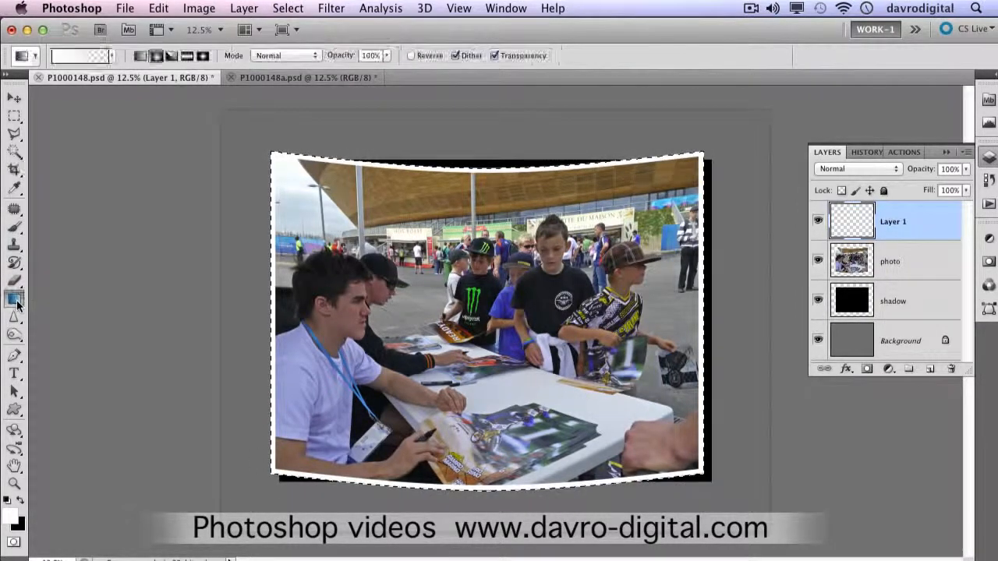
pyautogui.click(43, 298)
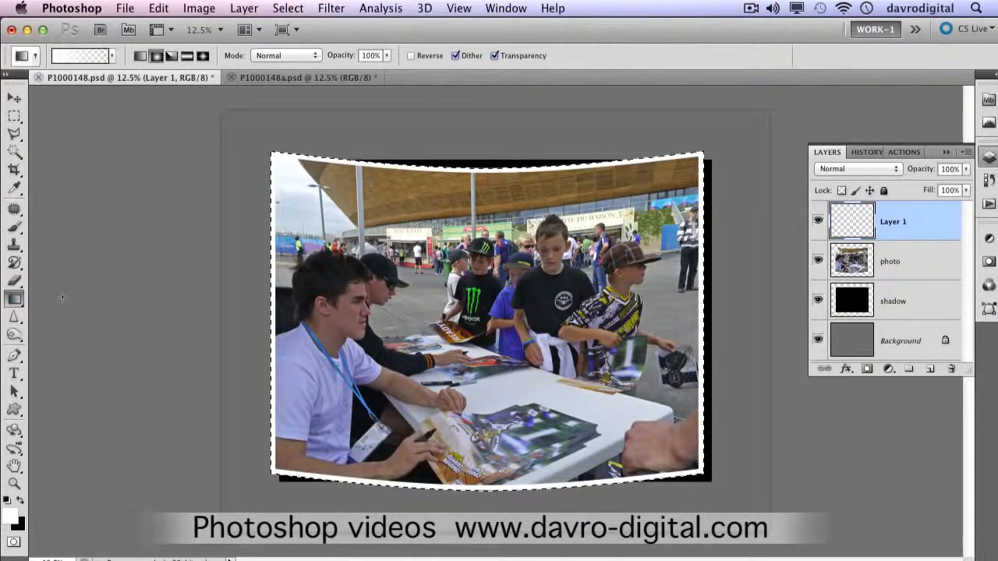
pyautogui.click(187, 57)
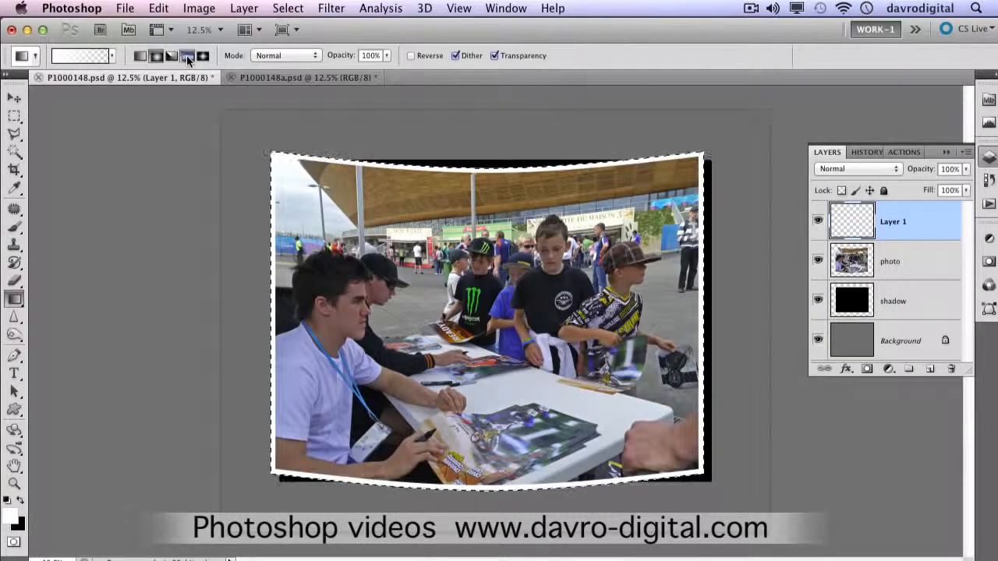
pyautogui.click(84, 54)
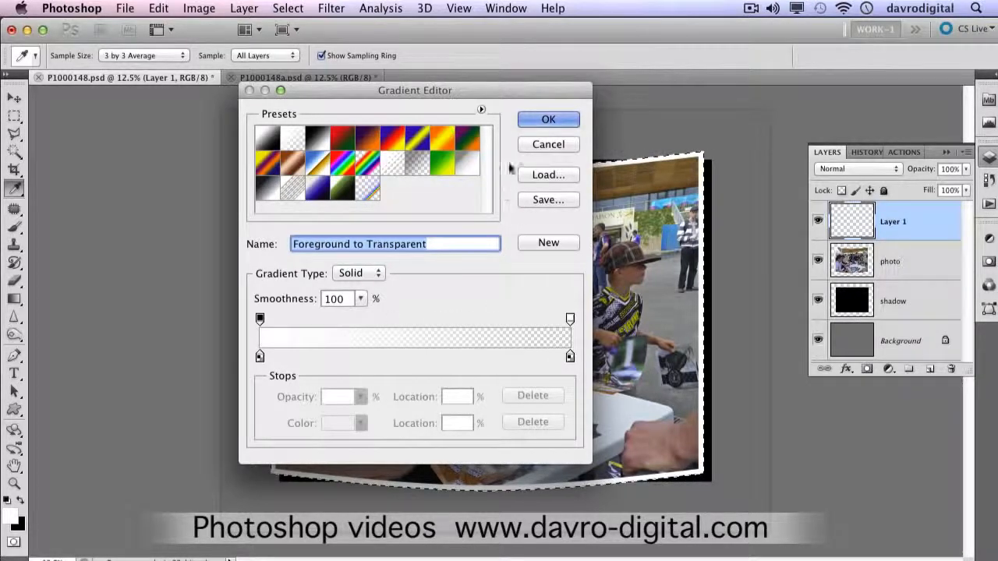
pyautogui.click(548, 118)
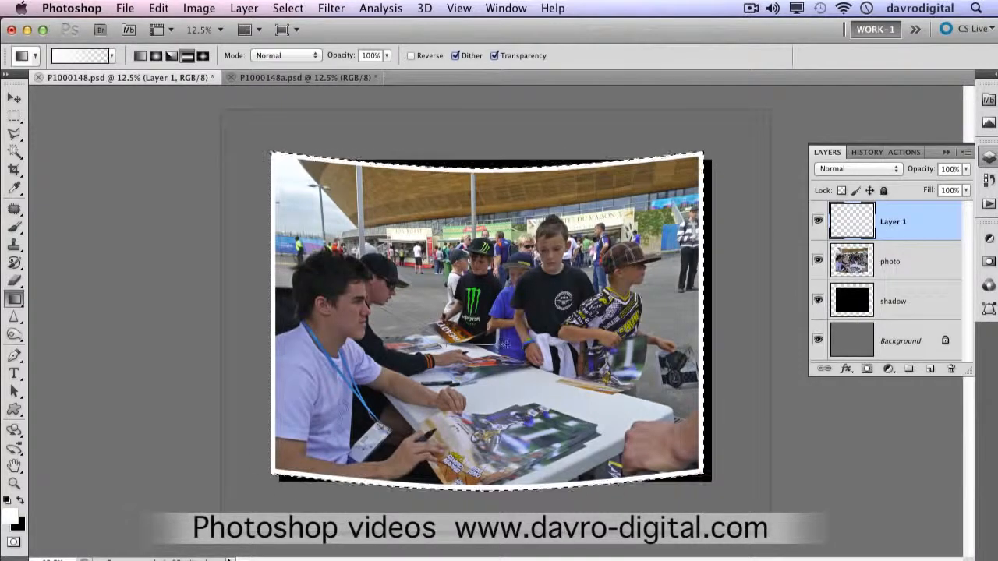
pyautogui.moveTo(511, 345); pyautogui.dragTo(517, 345)
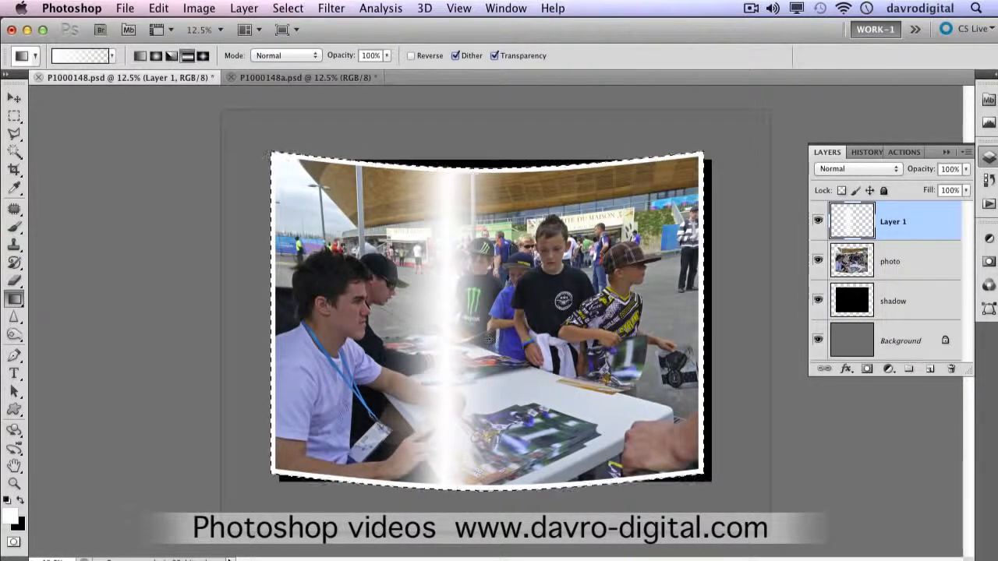
pyautogui.press('super+d')
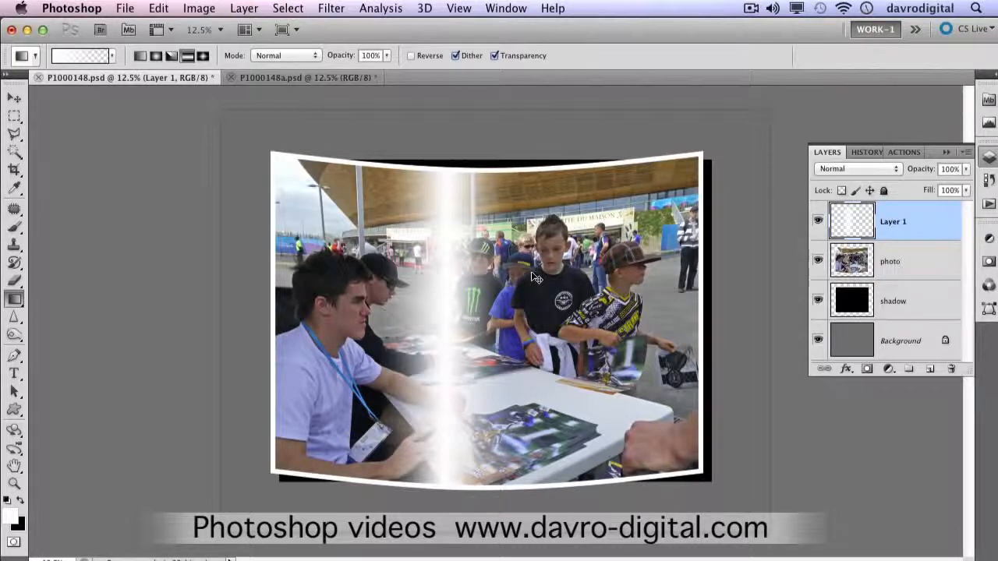
# Step: Free-transform the highlight on Layer 1: move it to about the photo's centre and rotate it 0.93°
pyautogui.press('super+t')
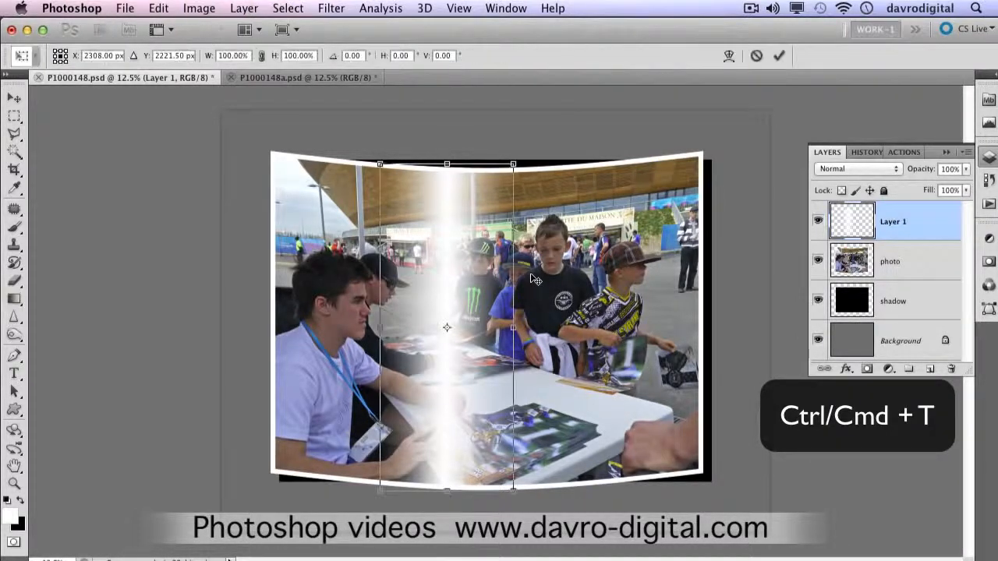
pyautogui.moveTo(456, 285); pyautogui.dragTo(496, 282)
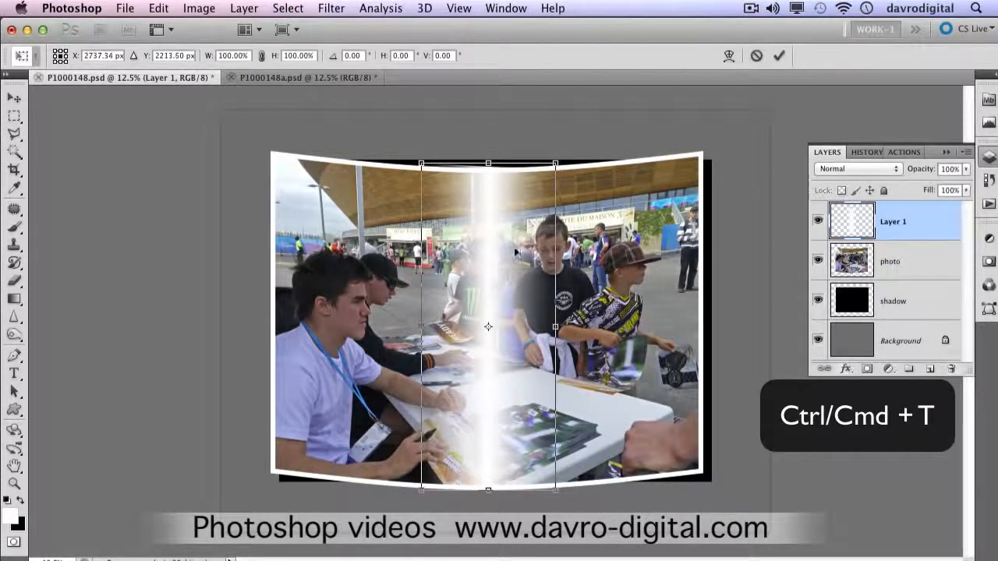
pyautogui.moveTo(567, 156); pyautogui.dragTo(570, 158)
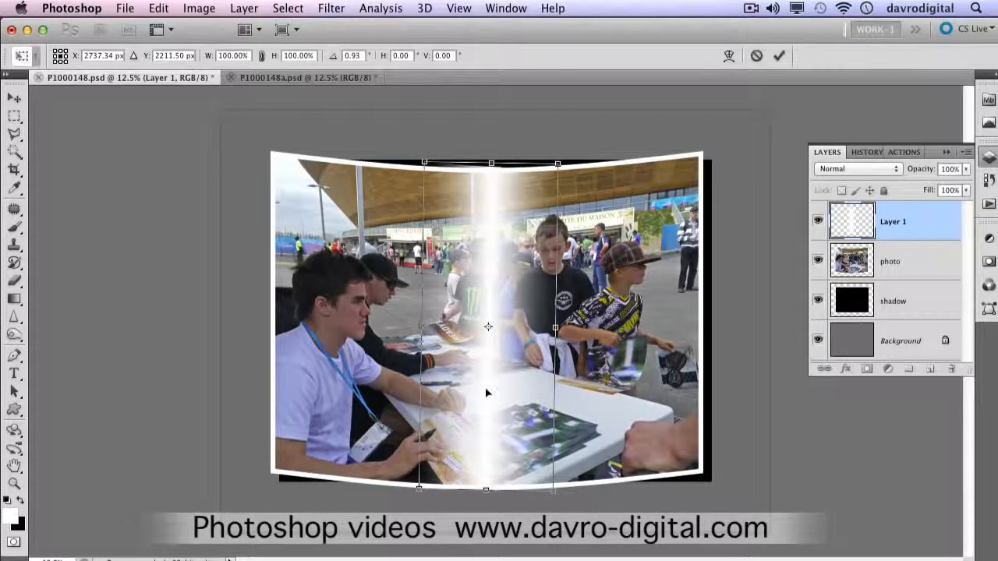
pyautogui.moveTo(486, 388); pyautogui.dragTo(485, 387)
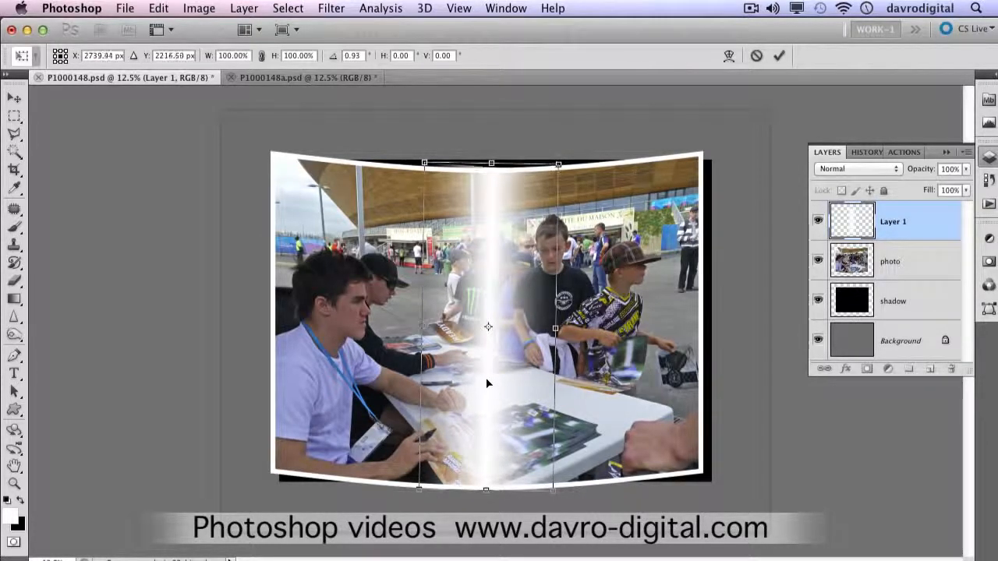
# Step: Warp the highlight's upper and lower edges inward to follow the photo's curved white border, and apply the transformation
pyautogui.rightClick(543, 184)
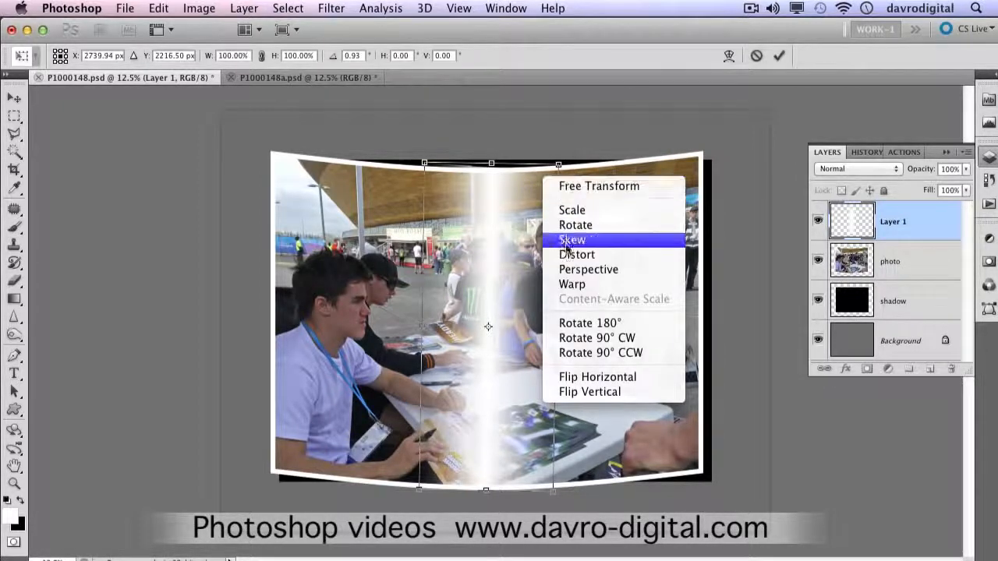
pyautogui.click(568, 285)
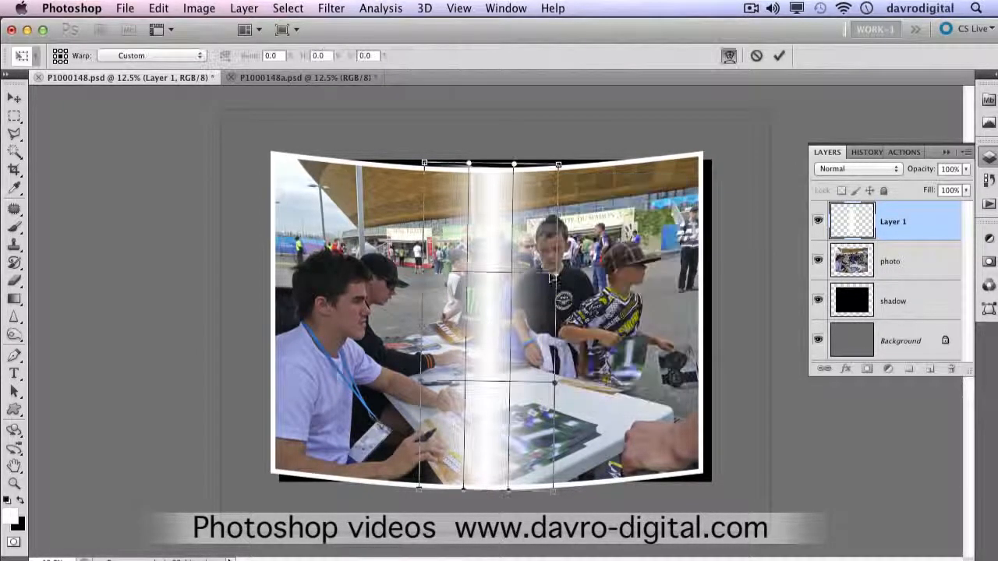
pyautogui.moveTo(470, 164); pyautogui.dragTo(513, 169)
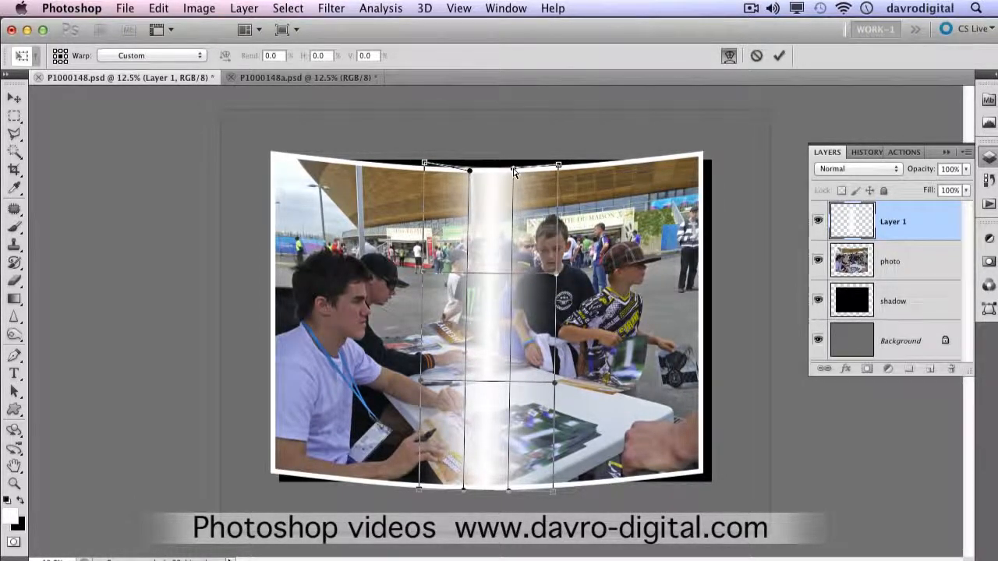
pyautogui.moveTo(425, 164); pyautogui.dragTo(431, 169)
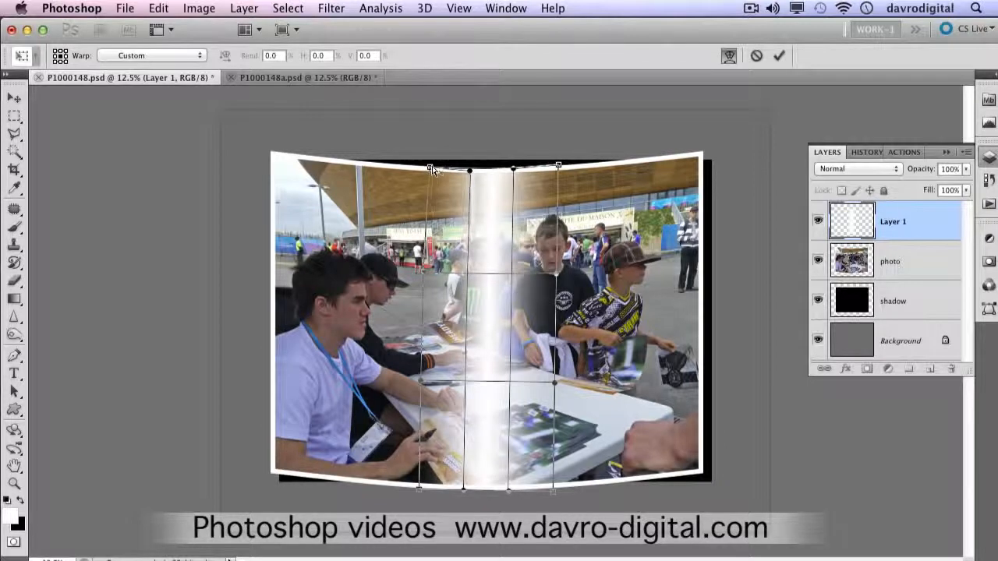
pyautogui.moveTo(558, 168); pyautogui.dragTo(557, 169)
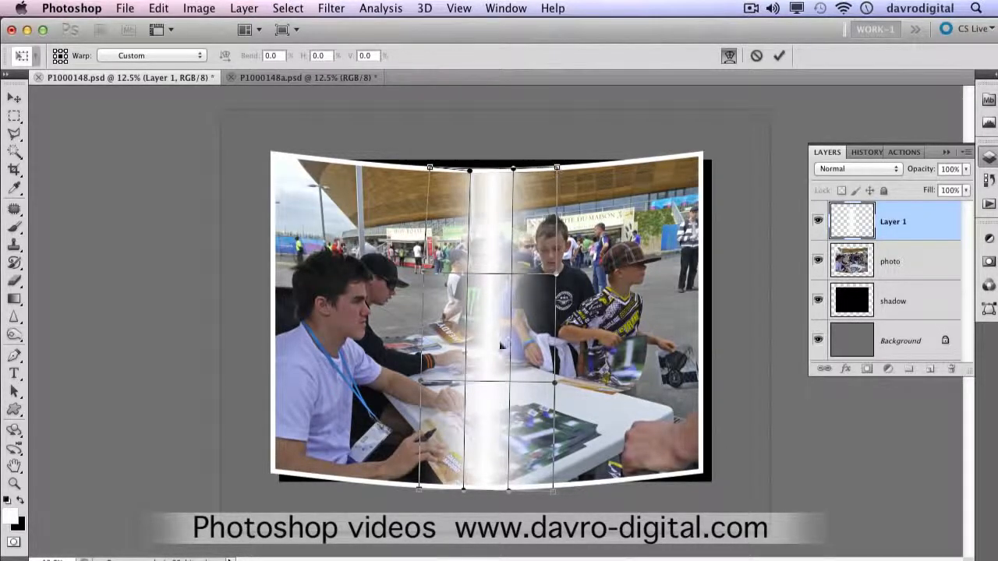
pyautogui.moveTo(422, 492); pyautogui.dragTo(422, 484)
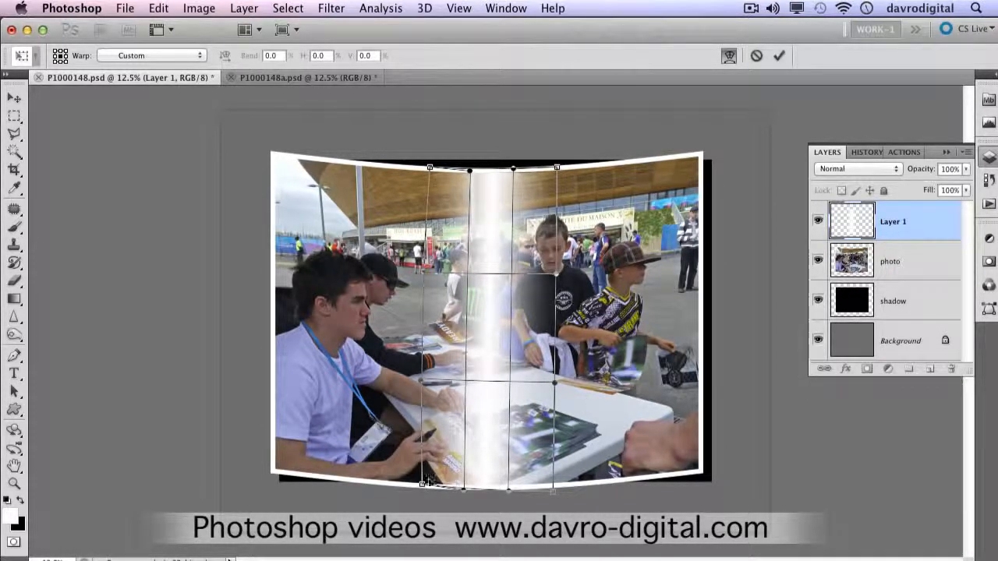
pyautogui.moveTo(508, 492); pyautogui.dragTo(463, 486)
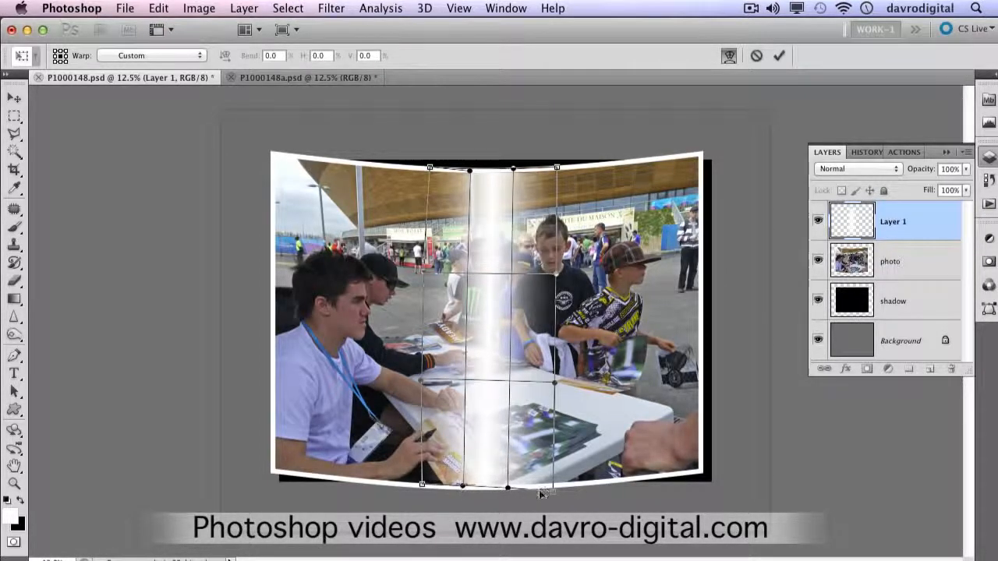
pyautogui.moveTo(554, 493); pyautogui.dragTo(553, 485)
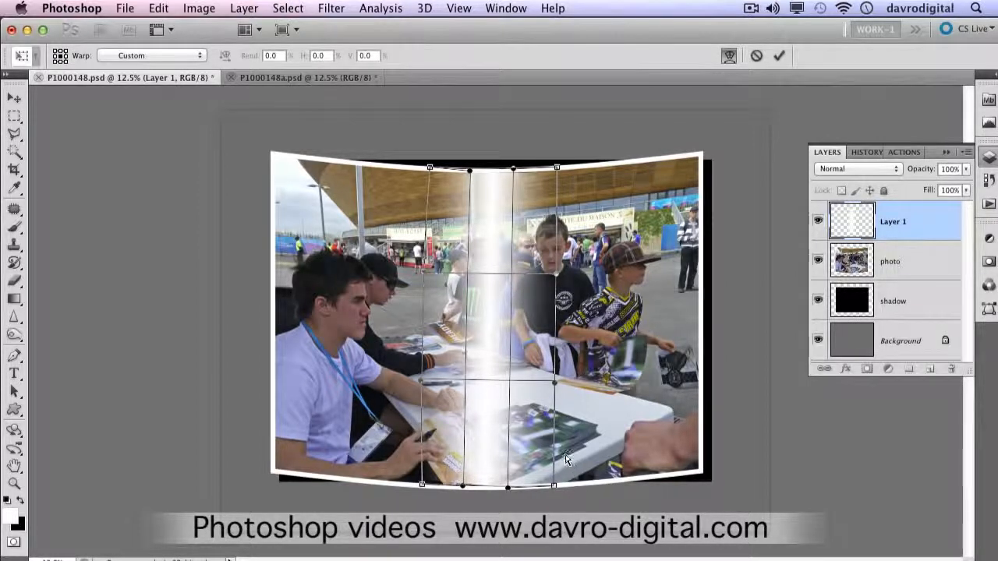
pyautogui.press('g')
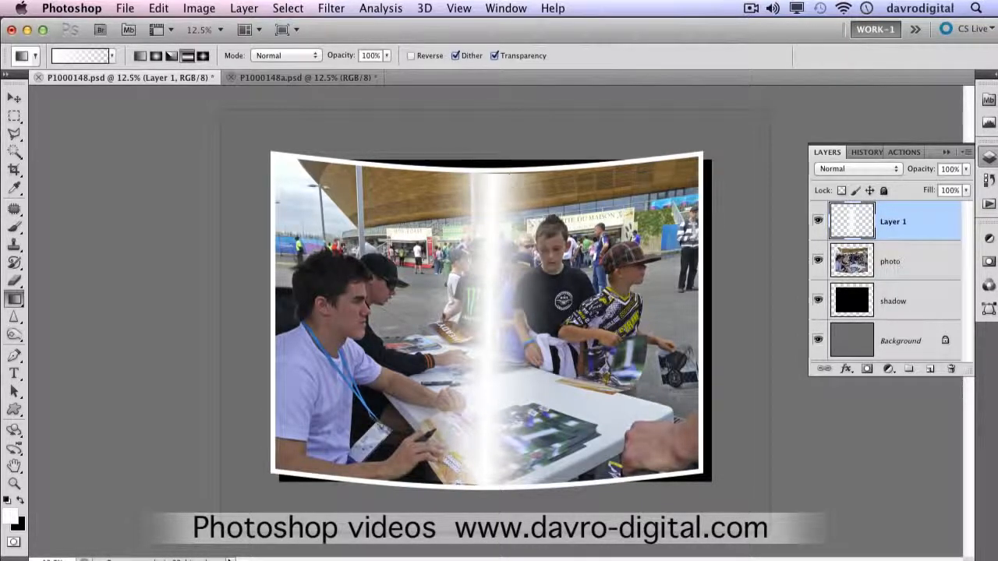
# Step: Warp the highlight on Layer 1 again, nudging its upper and lower edges slightly outward to meet the photo's white border, and apply the transformation
pyautogui.press('super+t')
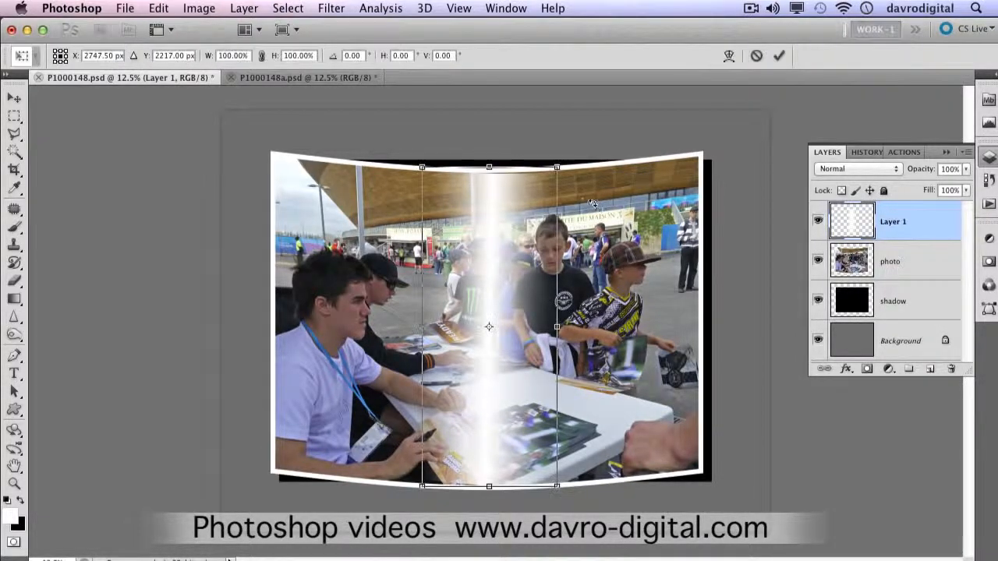
pyautogui.rightClick(515, 184)
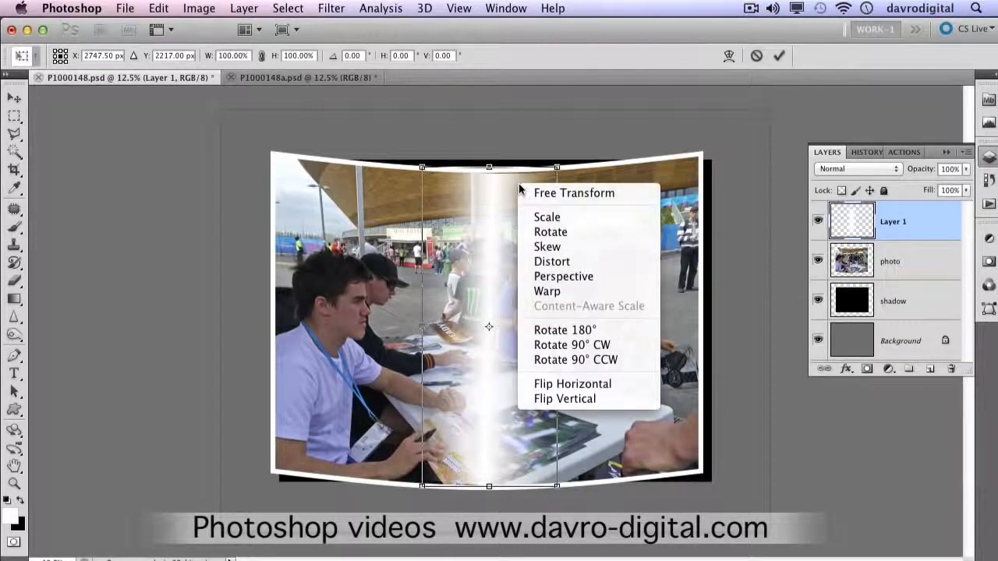
pyautogui.click(551, 292)
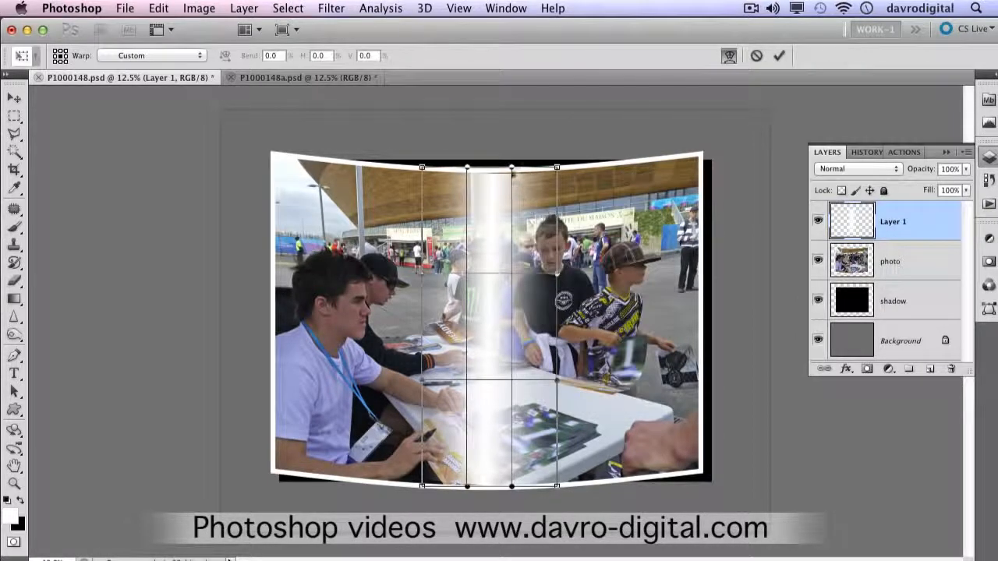
pyautogui.moveTo(512, 169); pyautogui.dragTo(510, 167)
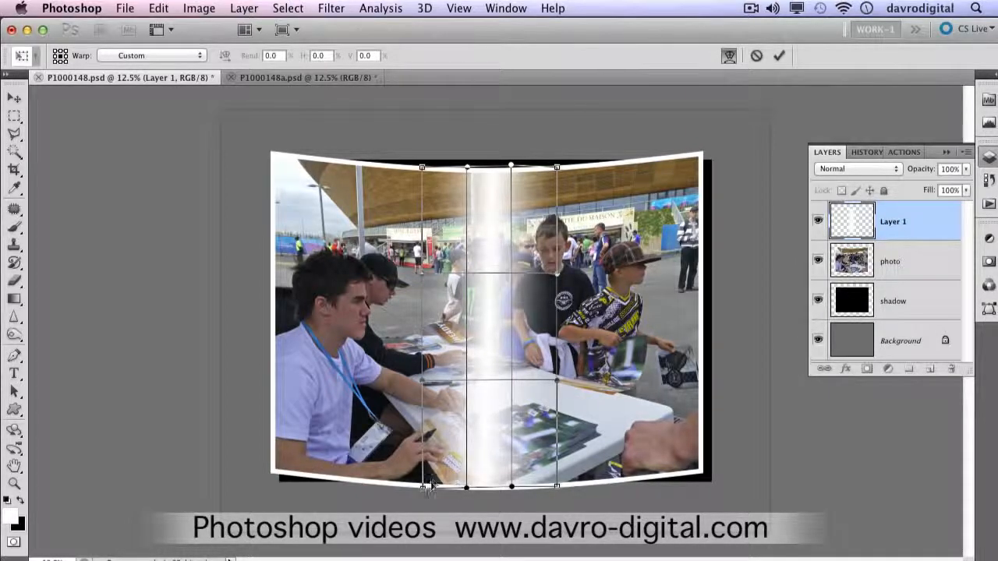
pyautogui.press('g')
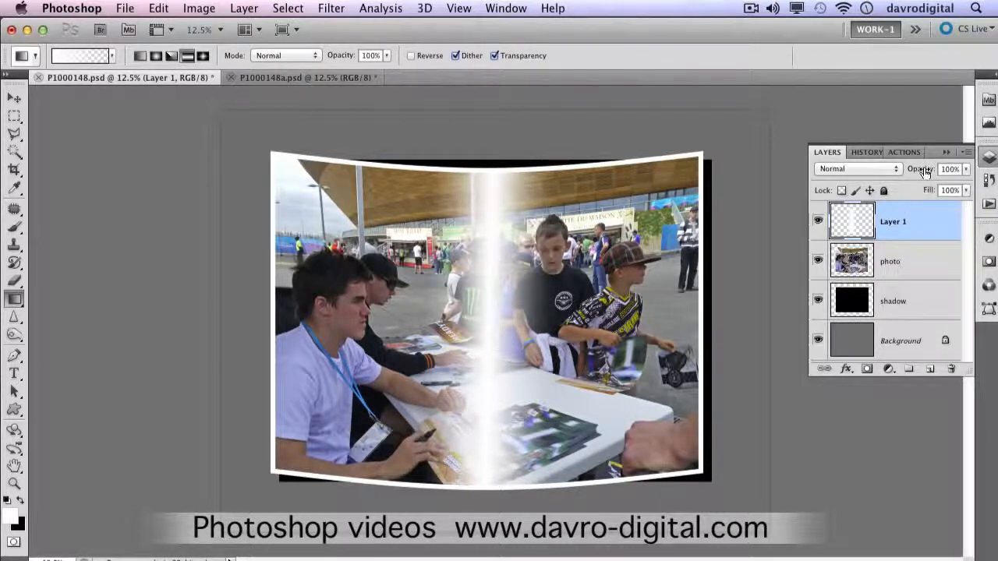
# Step: Lower the opacity of Layer 1 to 42%, comparing the photo with and without the highlight
pyautogui.moveTo(917, 176); pyautogui.dragTo(902, 172)
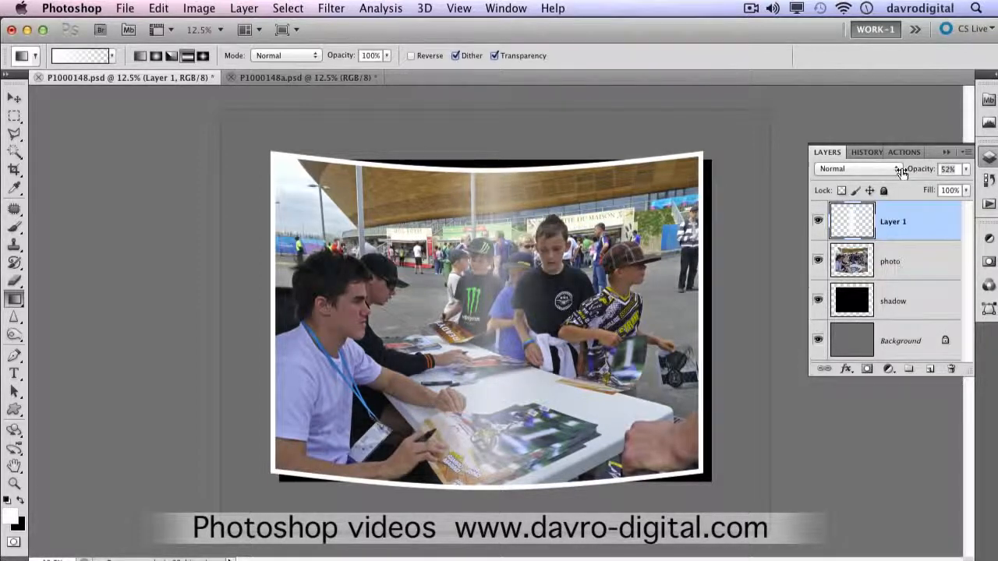
pyautogui.click(818, 221)
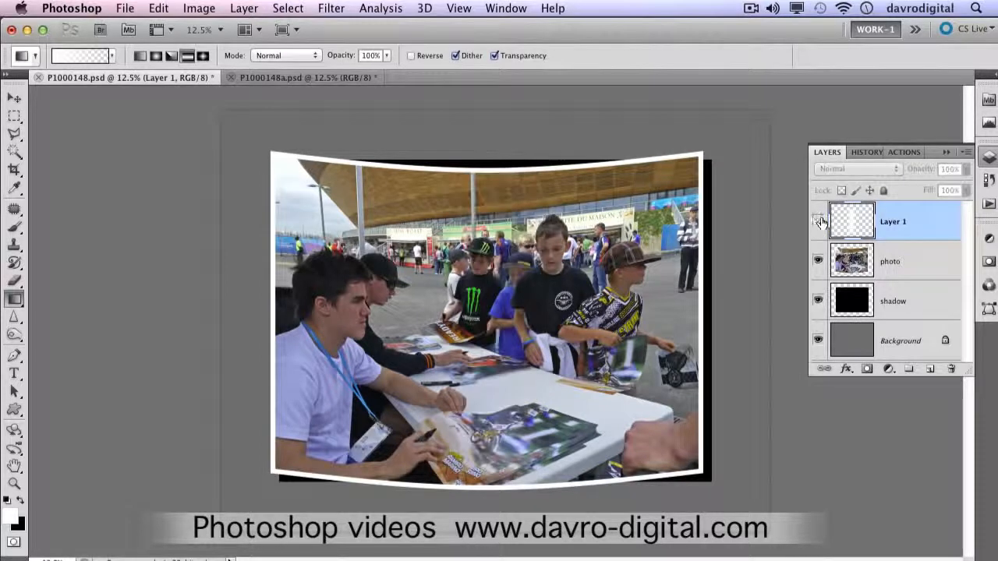
pyautogui.click(818, 221)
pyautogui.moveTo(919, 174); pyautogui.dragTo(918, 176)
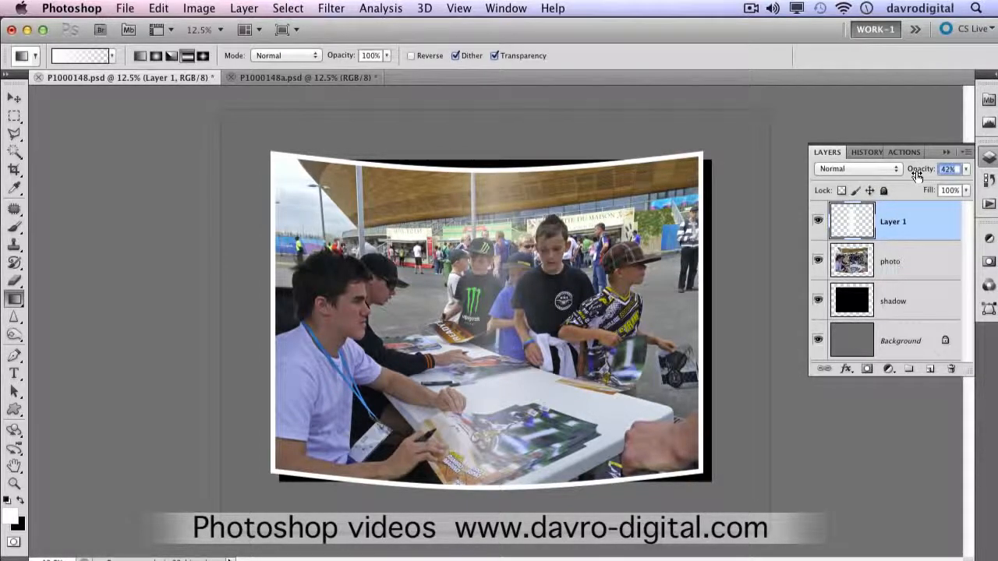
pyautogui.moveTo(917, 177); pyautogui.dragTo(918, 177)
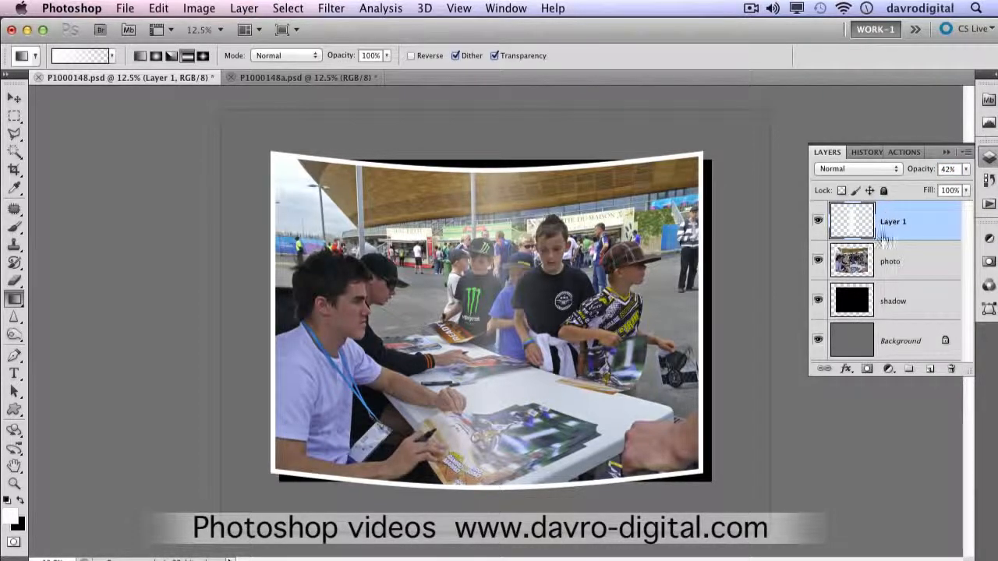
# Step: Select the shadow layer and move it slightly left and down behind the photo
pyautogui.moveTo(904, 271); pyautogui.dragTo(899, 304)
pyautogui.click(894, 304)
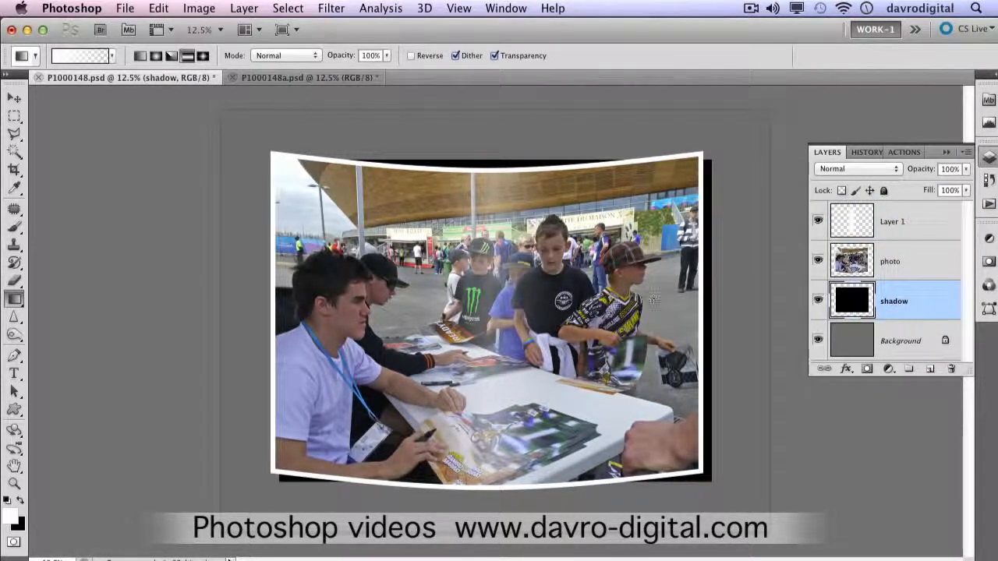
pyautogui.press('v')
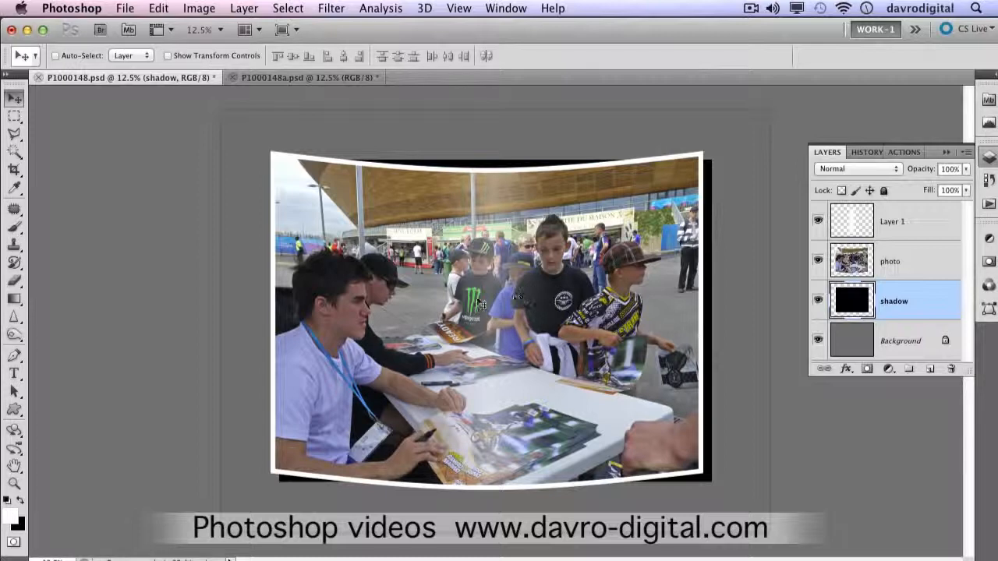
pyautogui.moveTo(477, 303); pyautogui.dragTo(465, 273)
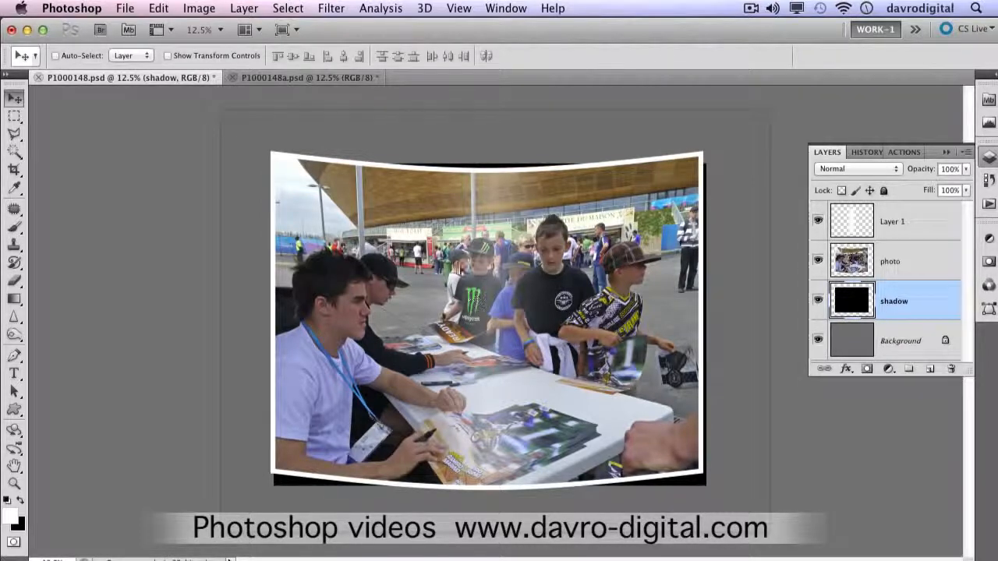
# Step: Apply a Gaussian Blur with a 45.4-pixel radius to the shadow layer and shift the blurred shadow slightly downward
pyautogui.click(329, 8)
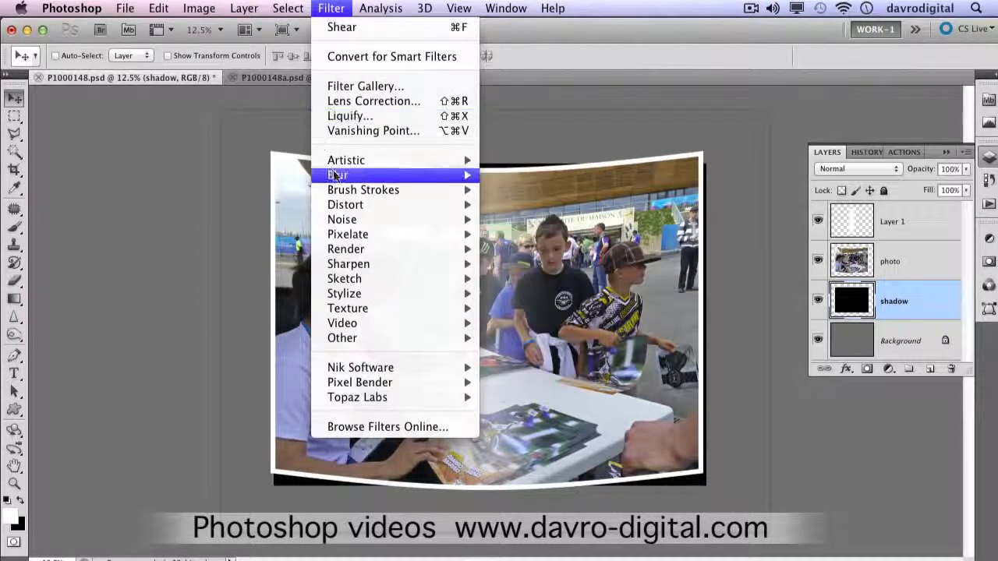
pyautogui.moveTo(334, 176)
pyautogui.click(535, 234)
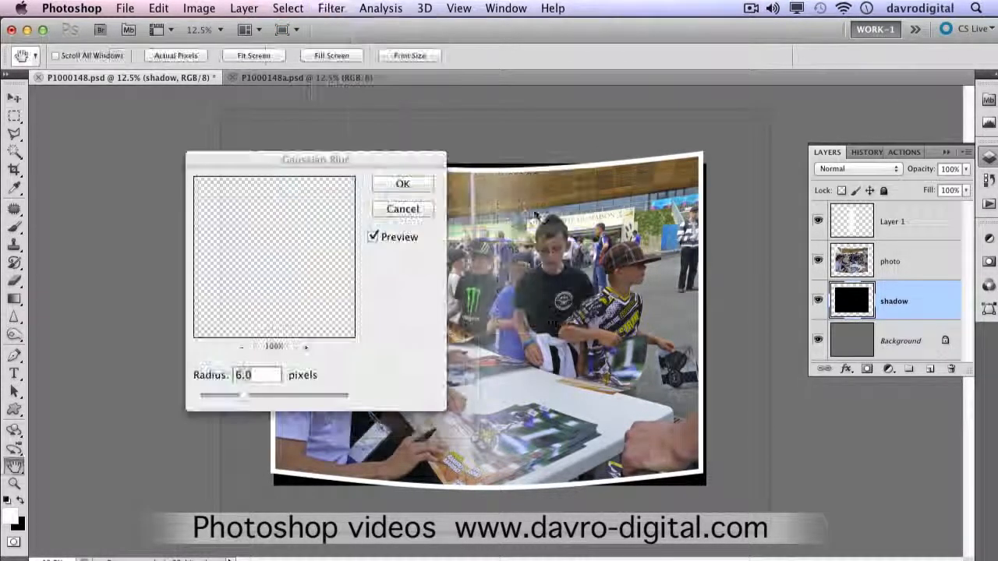
pyautogui.click(290, 483)
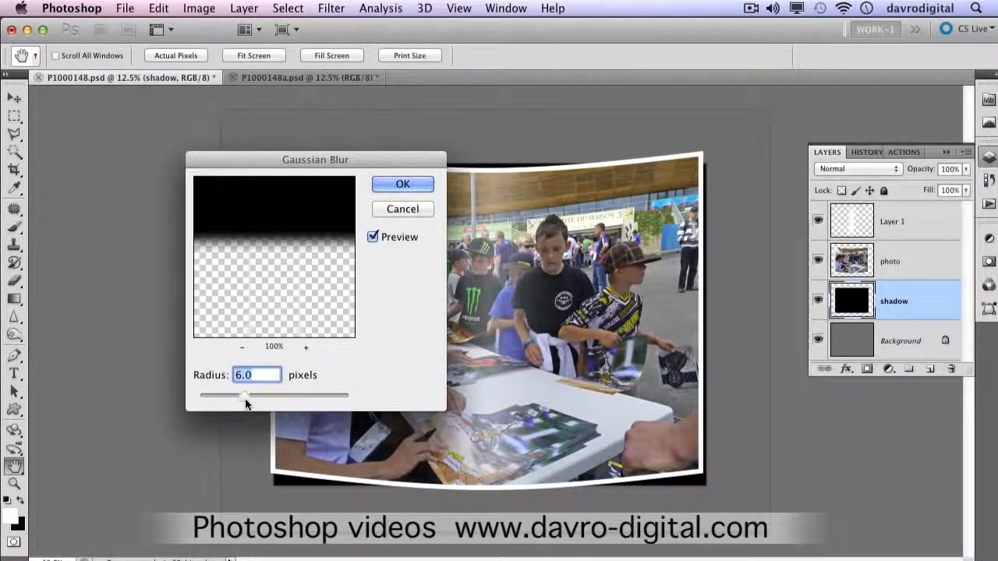
pyautogui.moveTo(245, 397); pyautogui.dragTo(287, 391)
pyautogui.click(410, 189)
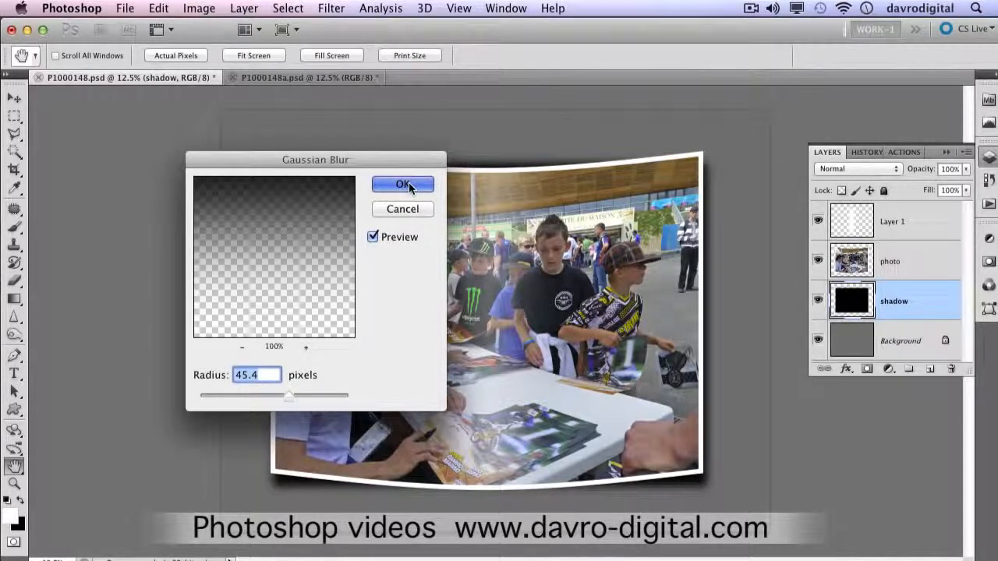
pyautogui.press('v')
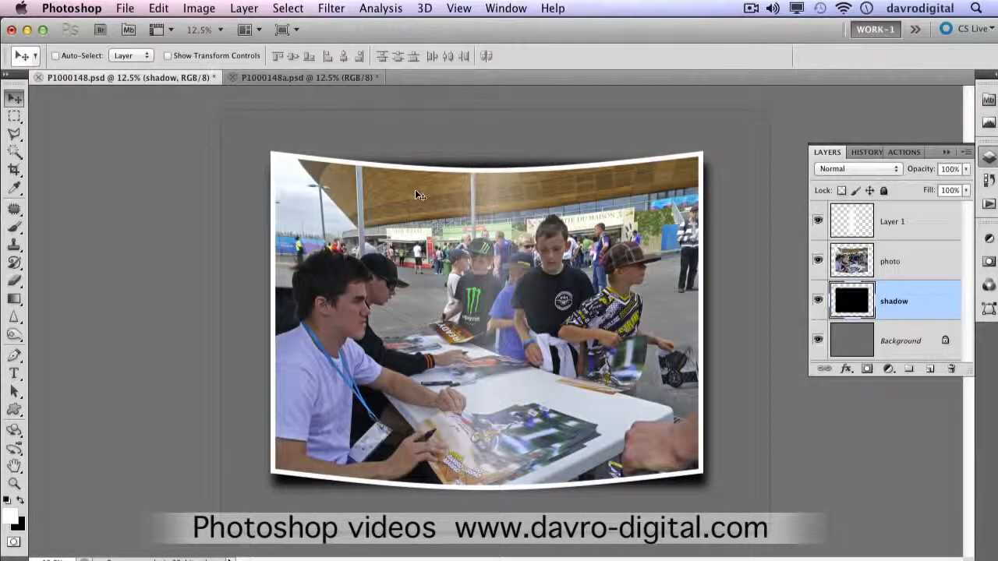
pyautogui.moveTo(477, 227); pyautogui.dragTo(471, 235)
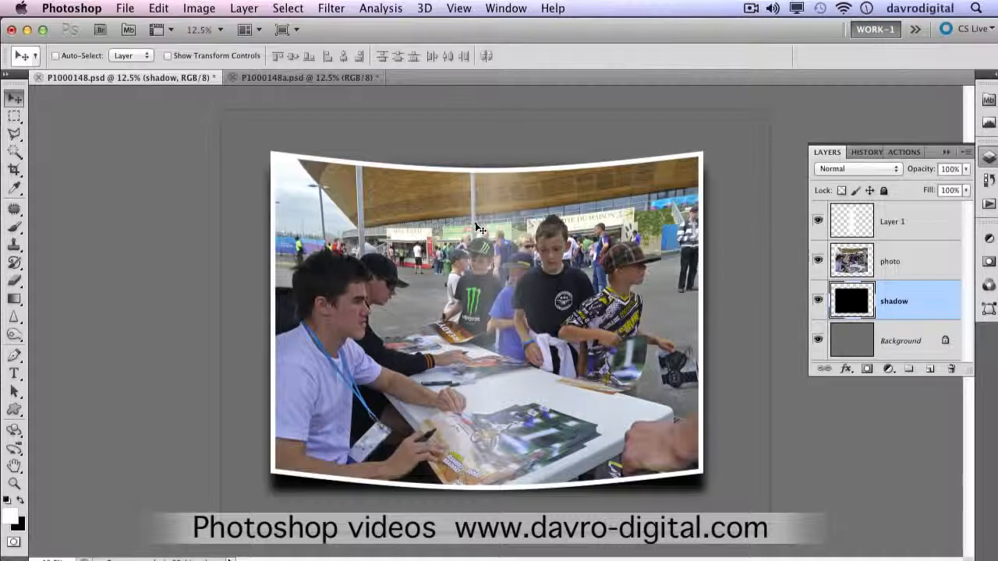
# Step: Warp the shadow with its upper corners raised and upper middle lowered to follow the photo's curve, apply it, and set the layer's opacity to 65%
pyautogui.press('super+t')
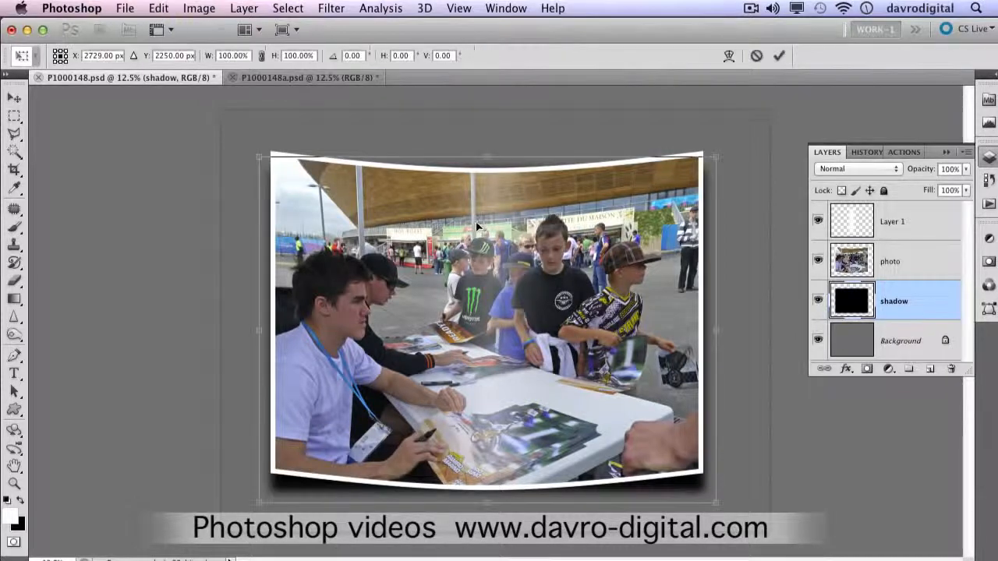
pyautogui.rightClick(551, 183)
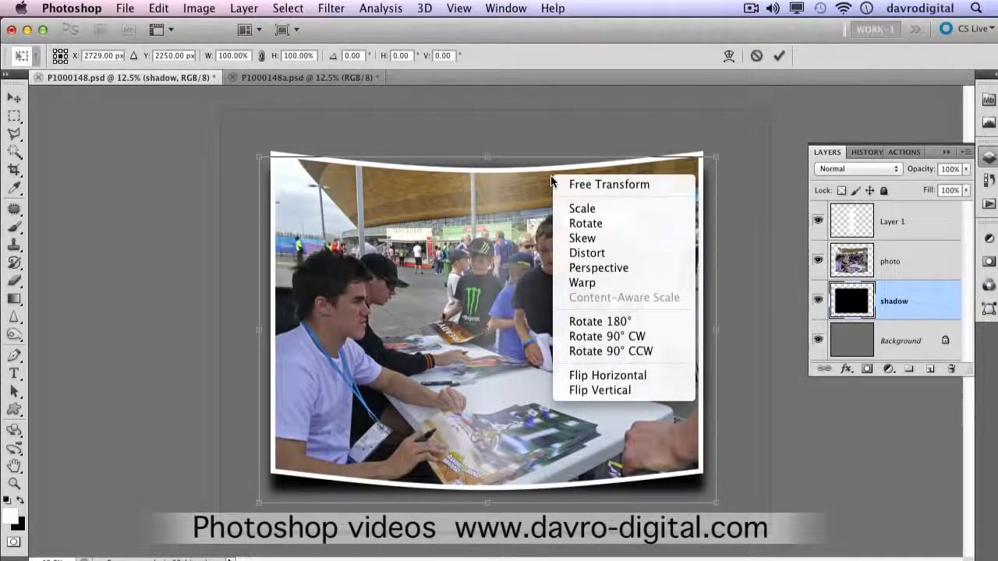
pyautogui.click(585, 287)
pyautogui.moveTo(563, 157); pyautogui.dragTo(561, 163)
pyautogui.moveTo(412, 158); pyautogui.dragTo(371, 166)
pyautogui.moveTo(261, 162); pyautogui.dragTo(257, 147)
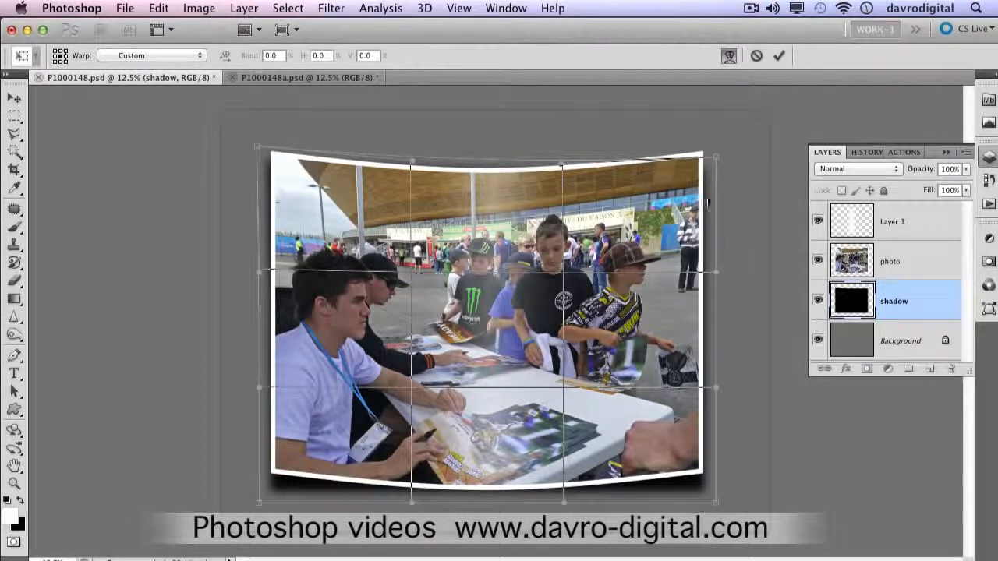
pyautogui.moveTo(711, 151); pyautogui.dragTo(716, 147)
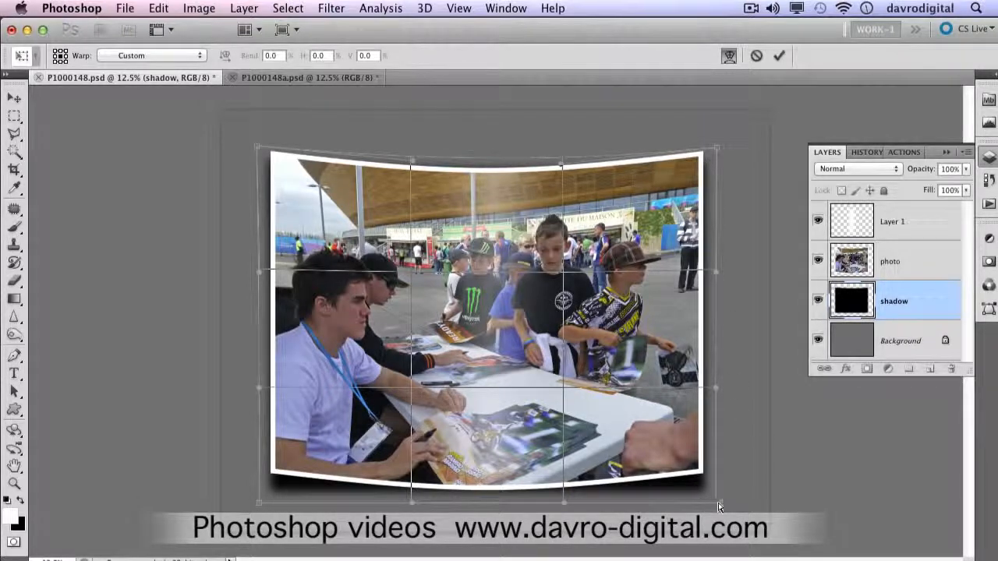
pyautogui.moveTo(718, 506); pyautogui.dragTo(721, 506)
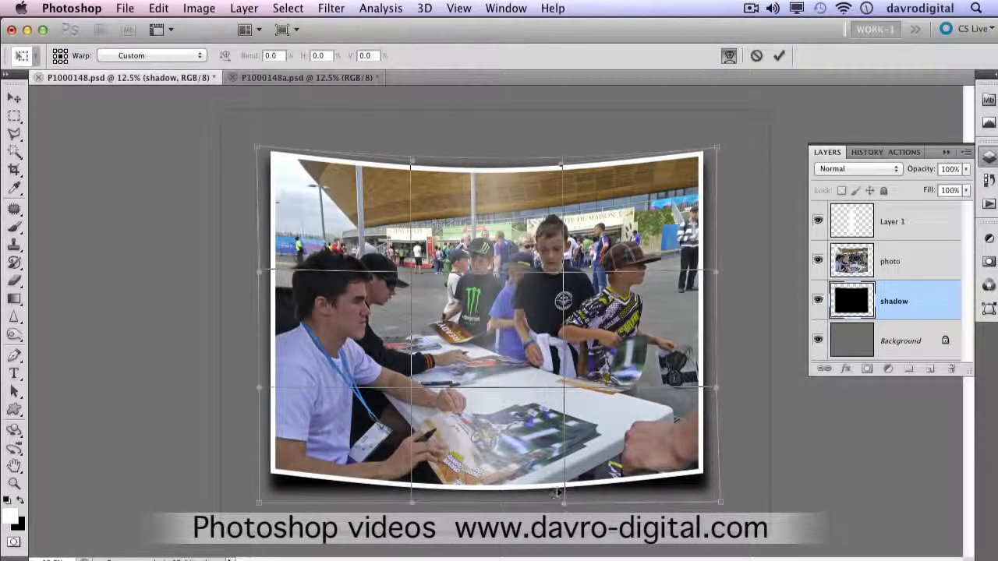
pyautogui.press('Return')
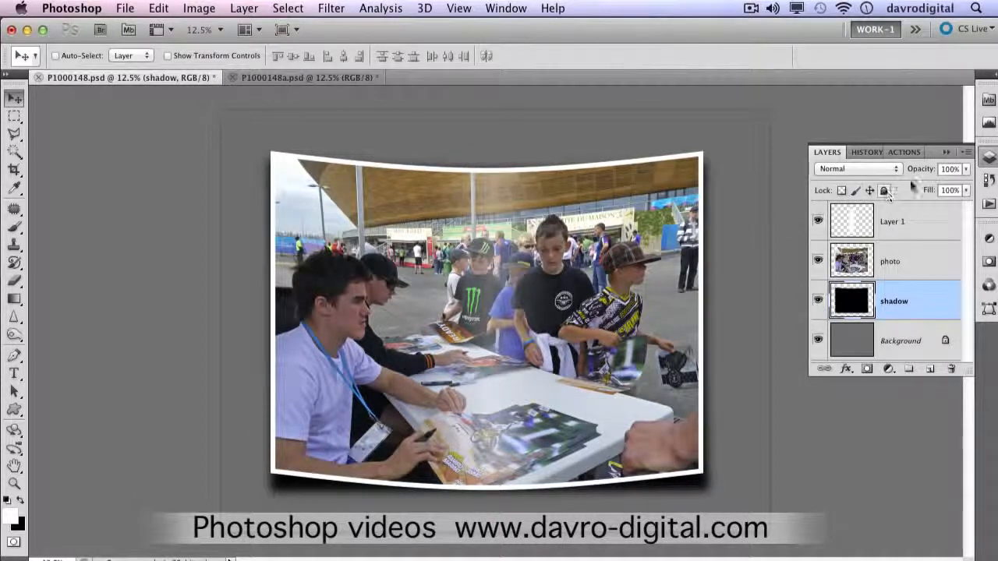
pyautogui.moveTo(917, 172); pyautogui.dragTo(911, 174)
# Step: Crop the canvas closely around the curved print and its shadow, and compare the result with the P1000148a.psd document
pyautogui.click(15, 169)
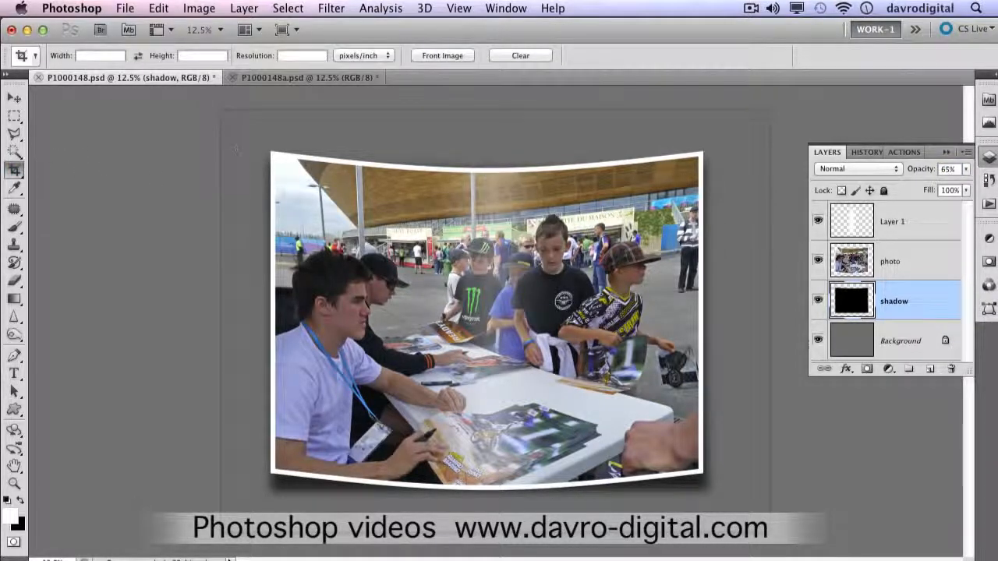
pyautogui.moveTo(258, 144)
pyautogui.mouseDown()
pyautogui.moveTo(374, 257)
pyautogui.moveTo(716, 437)
pyautogui.moveTo(725, 511)
pyautogui.moveTo(722, 503)
pyautogui.mouseUp()
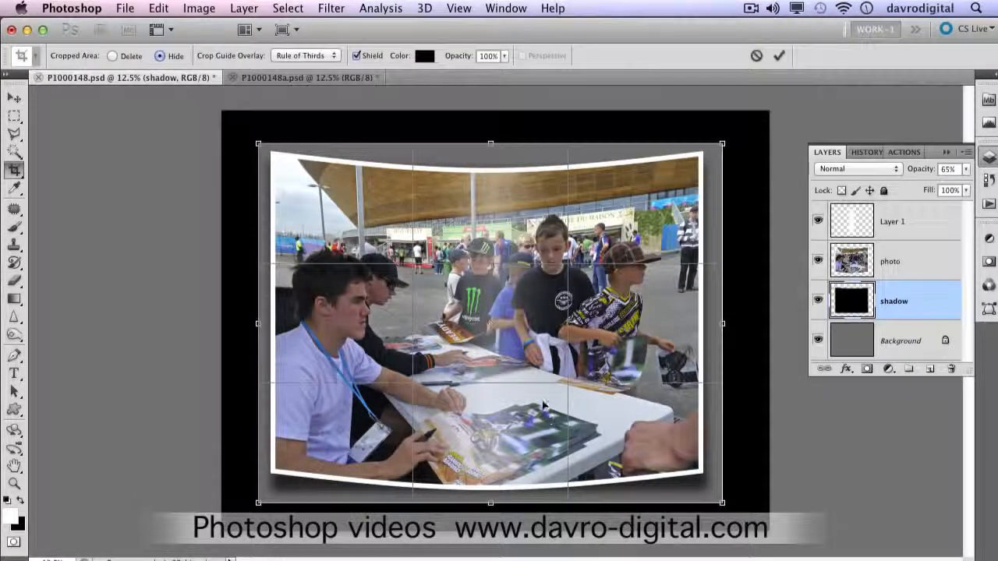
pyautogui.press('Return')
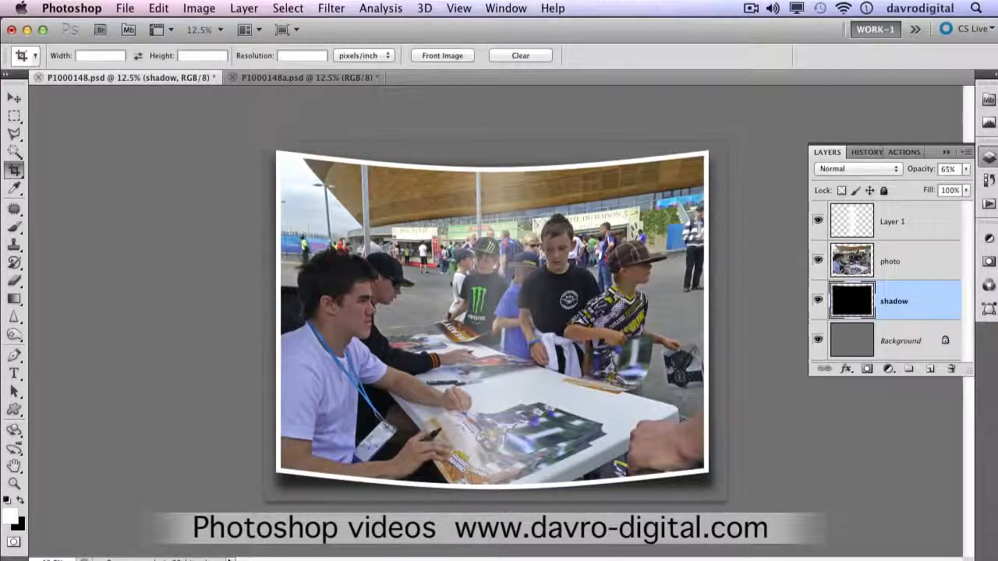
pyautogui.click(297, 76)
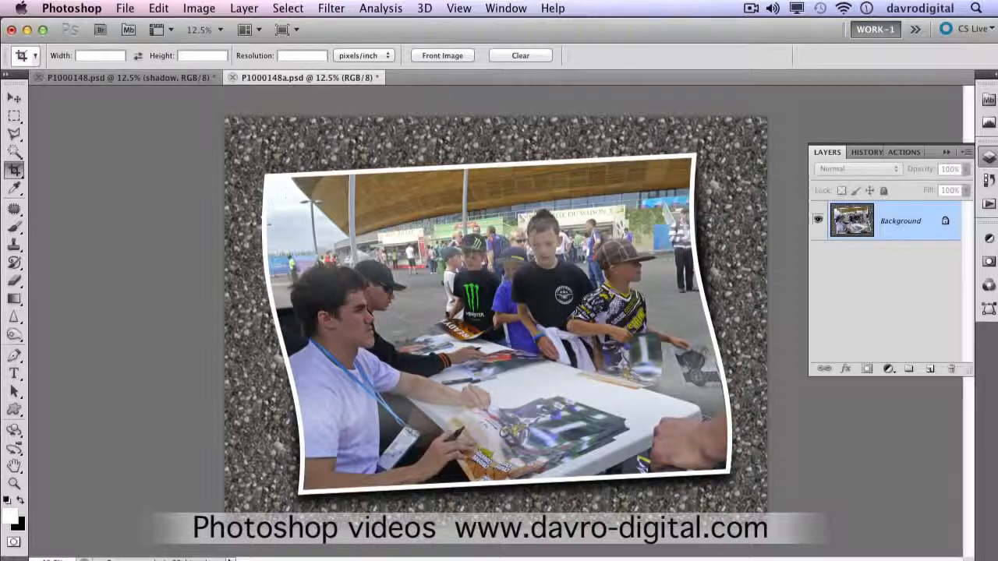
pyautogui.click(162, 78)
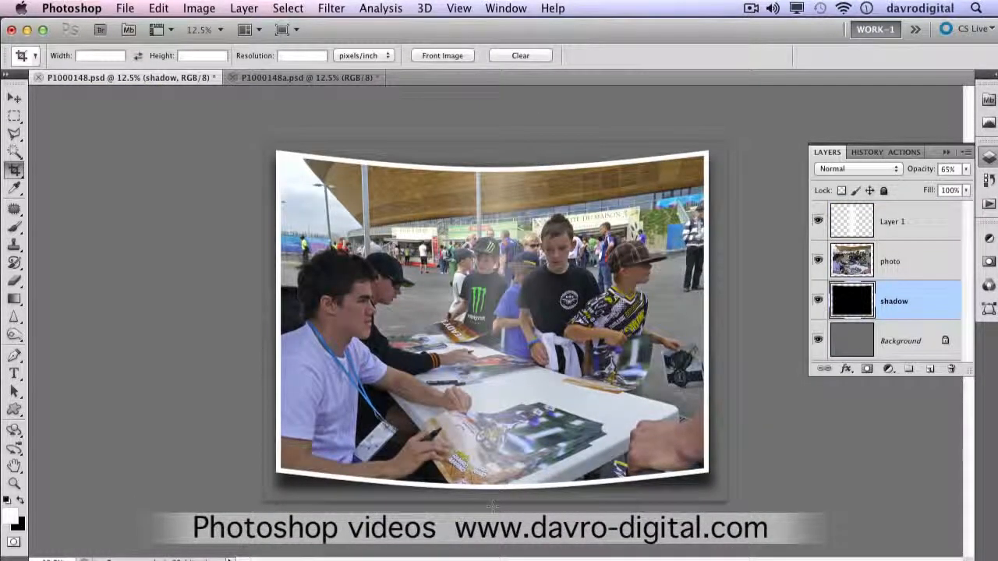